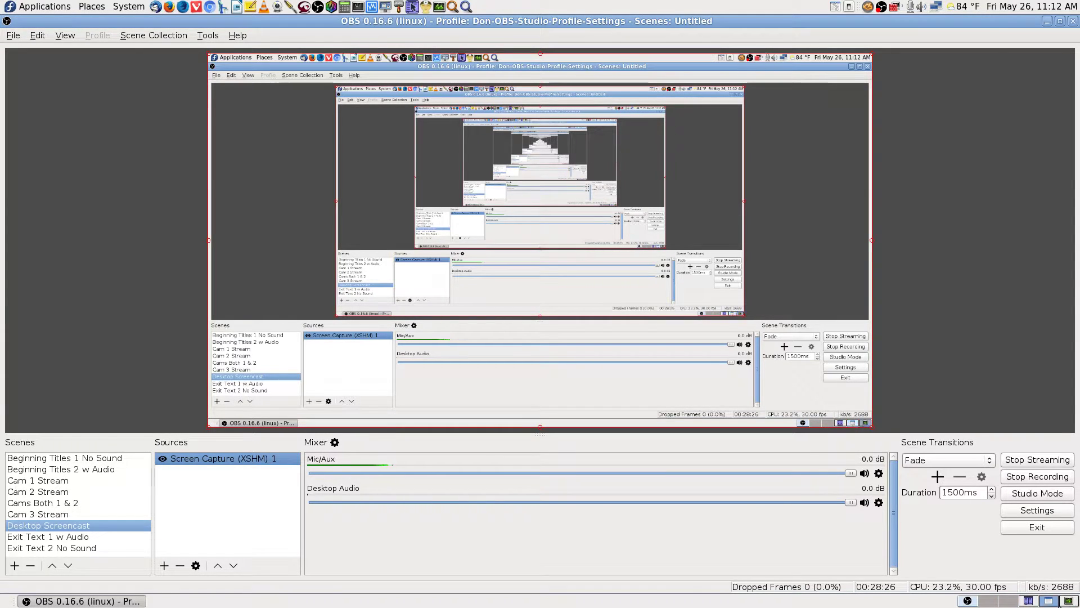
- Switch to Remote Desktop Viewer and try to connect over VNC to the recent host 192.168.0.101, dismissing the resulting notice
{"action": "left_click", "coordinate": [1049, 602]}
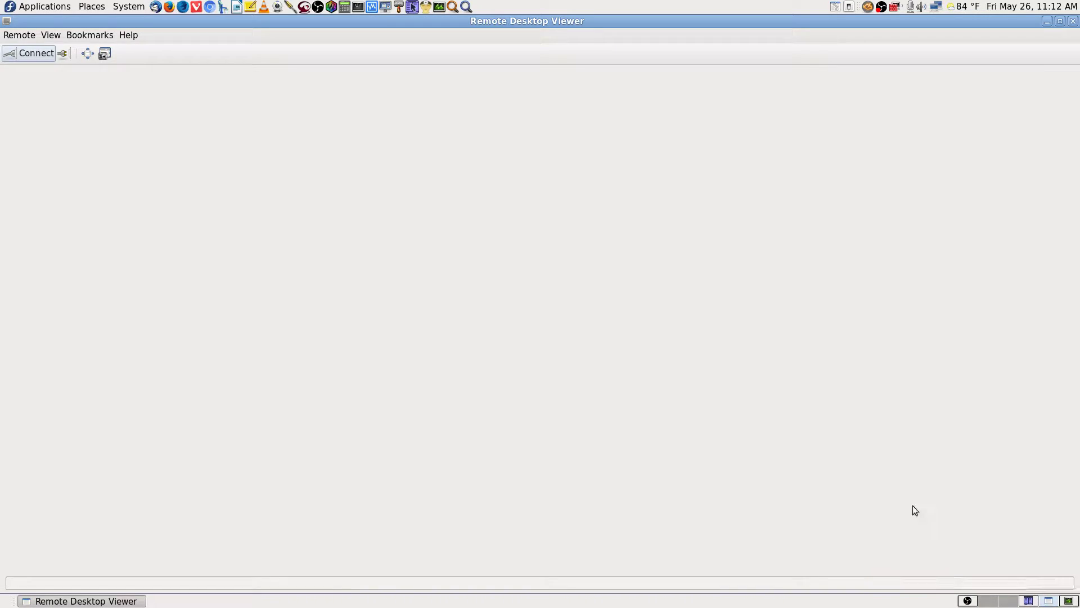
{"action": "left_click", "coordinate": [42, 56]}
{"action": "left_click", "coordinate": [661, 249]}
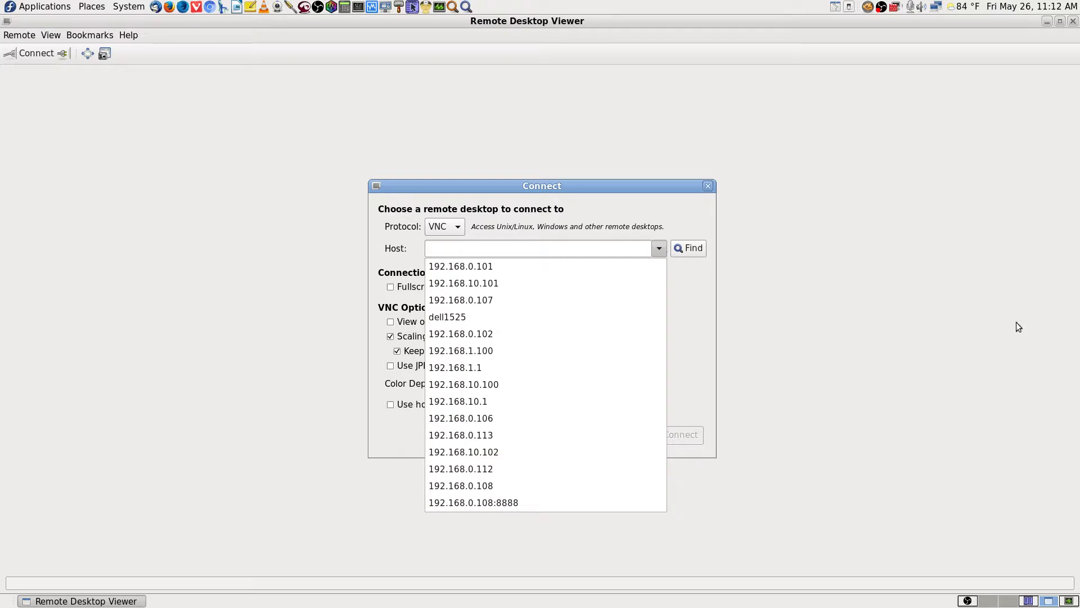
{"action": "left_click", "coordinate": [536, 267]}
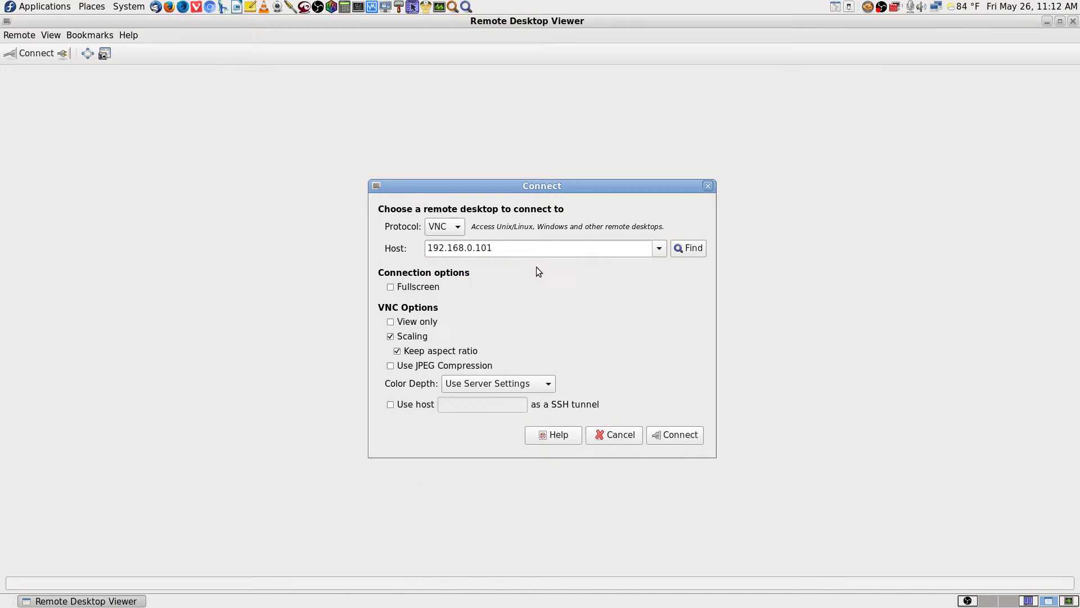
{"action": "left_click", "coordinate": [683, 436]}
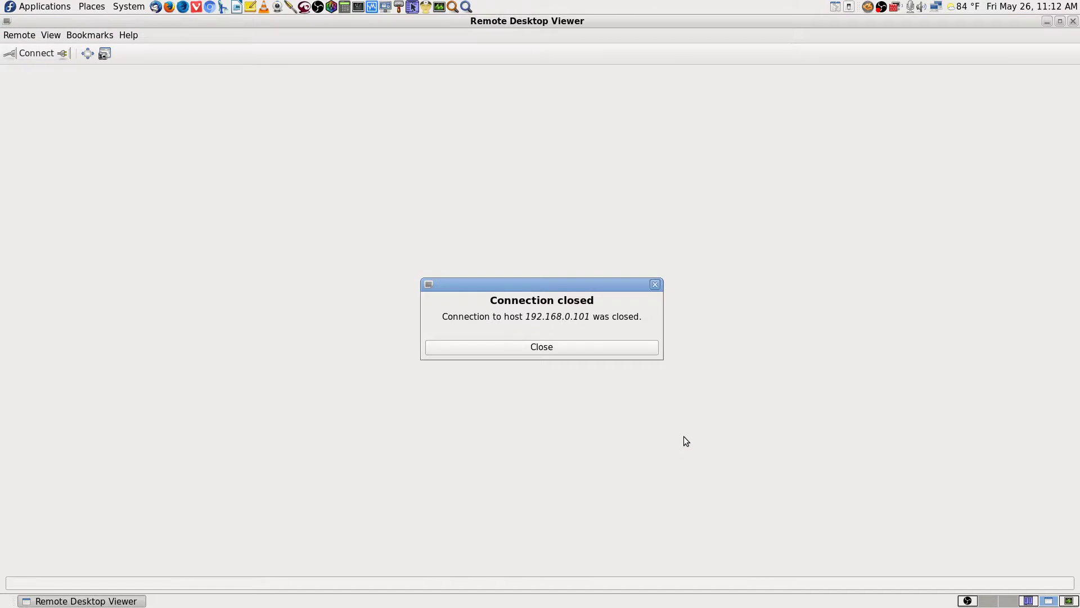
{"action": "left_click", "coordinate": [608, 350]}
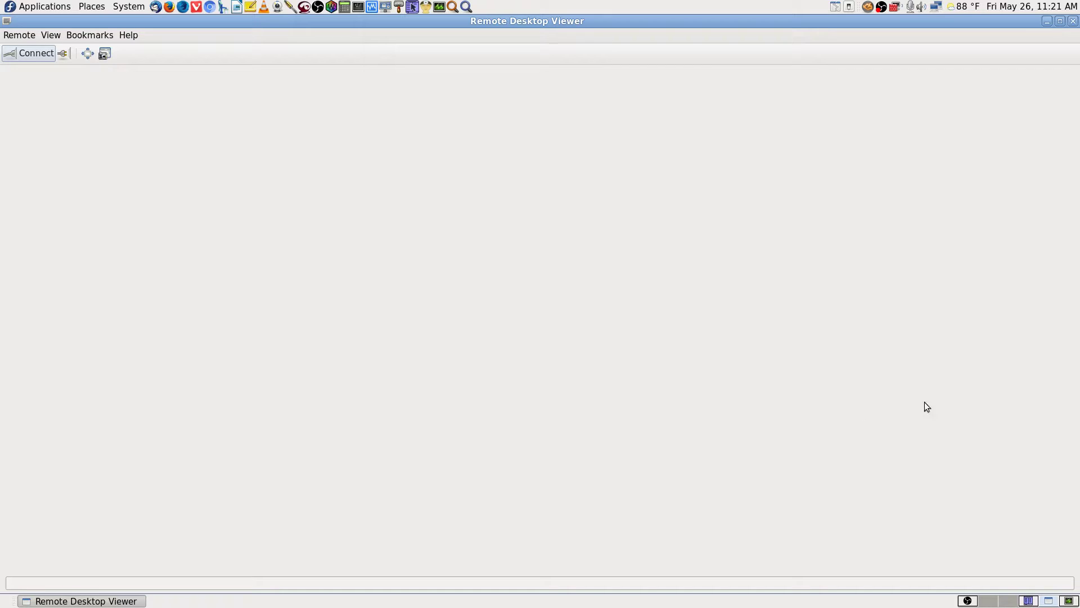
- Check OBS briefly, return to Remote Desktop Viewer and retry the VNC connection to 192.168.0.101, dismissing the notice
{"action": "left_click", "coordinate": [968, 600]}
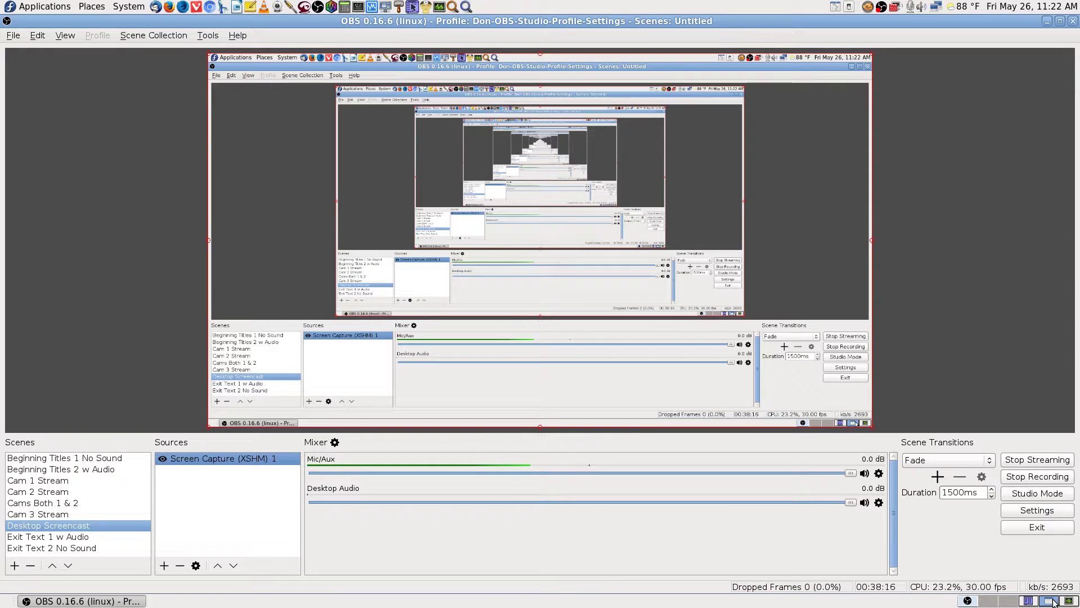
{"action": "left_click", "coordinate": [1050, 601]}
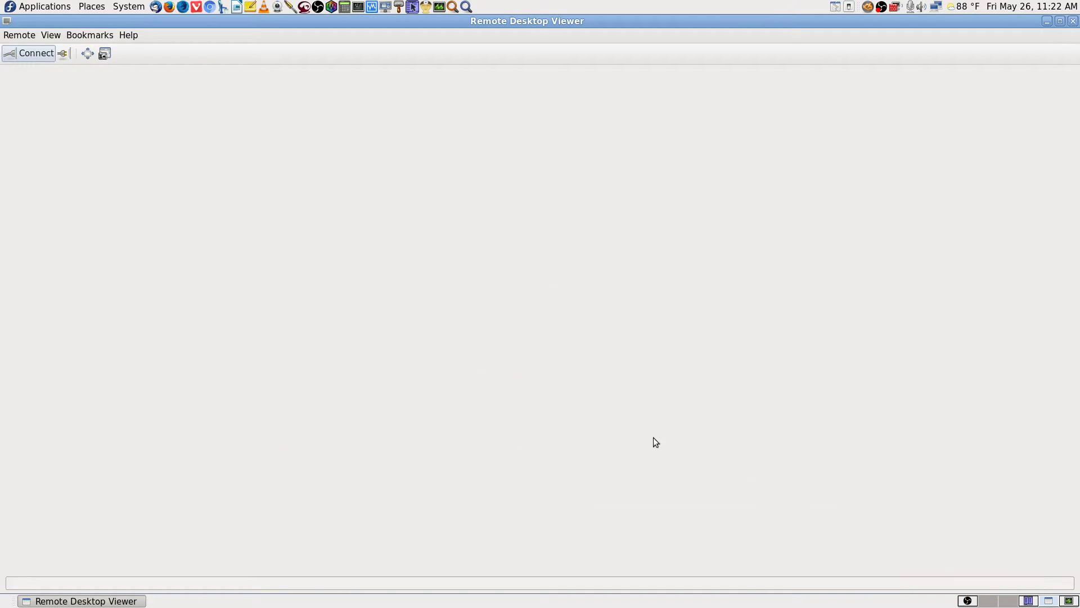
{"action": "left_click", "coordinate": [37, 54]}
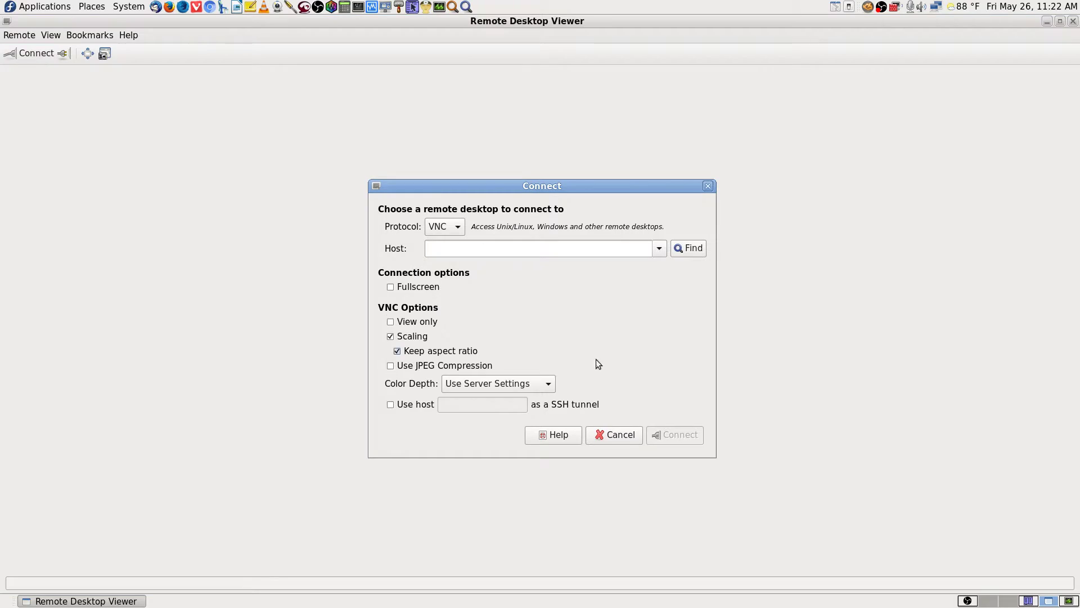
{"action": "left_click", "coordinate": [664, 253]}
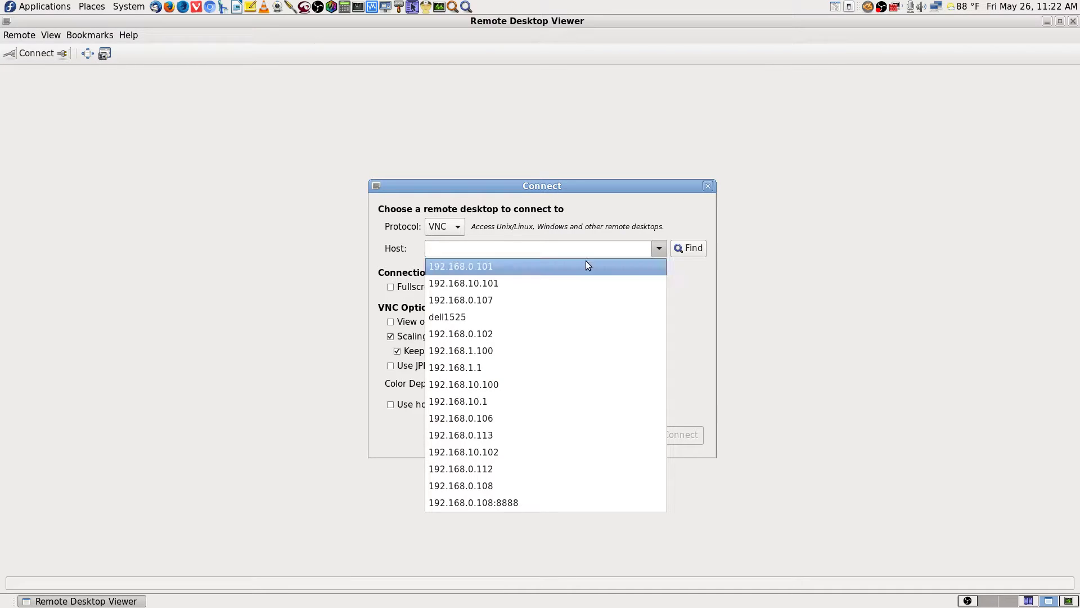
{"action": "left_click", "coordinate": [586, 261]}
{"action": "left_click", "coordinate": [697, 437]}
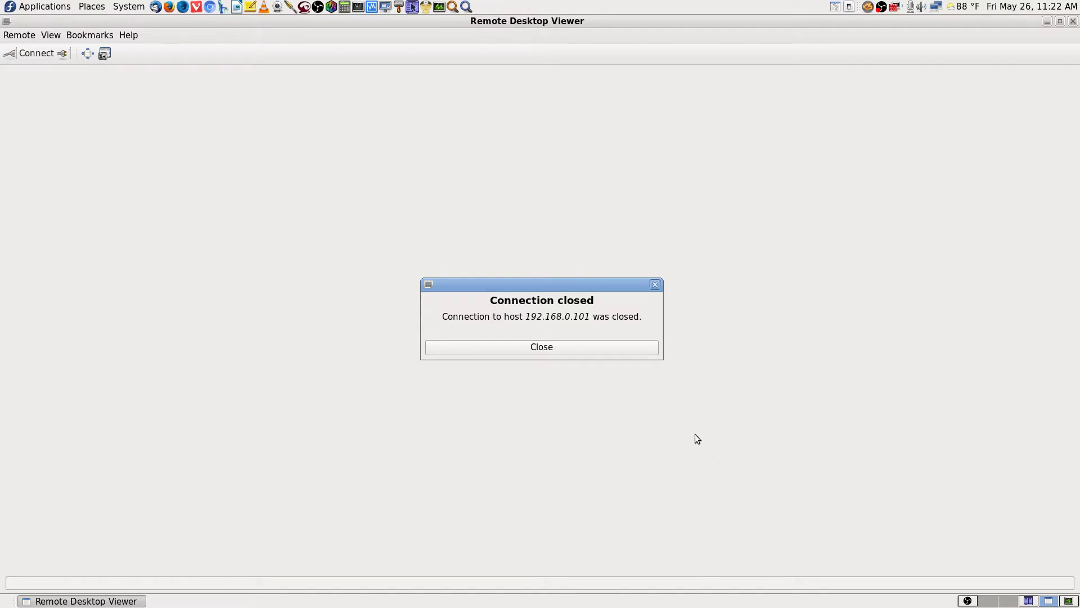
{"action": "left_click", "coordinate": [607, 349]}
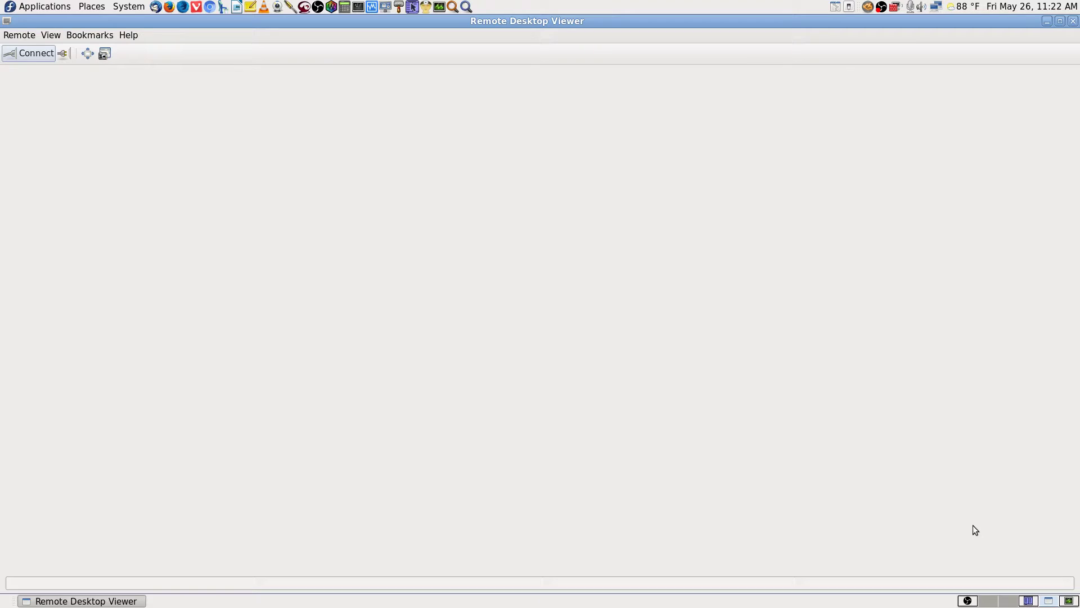
- Make another VNC connection attempt to host 192.168.0.101 with the existing options and dismiss the notice
{"action": "left_click", "coordinate": [31, 55]}
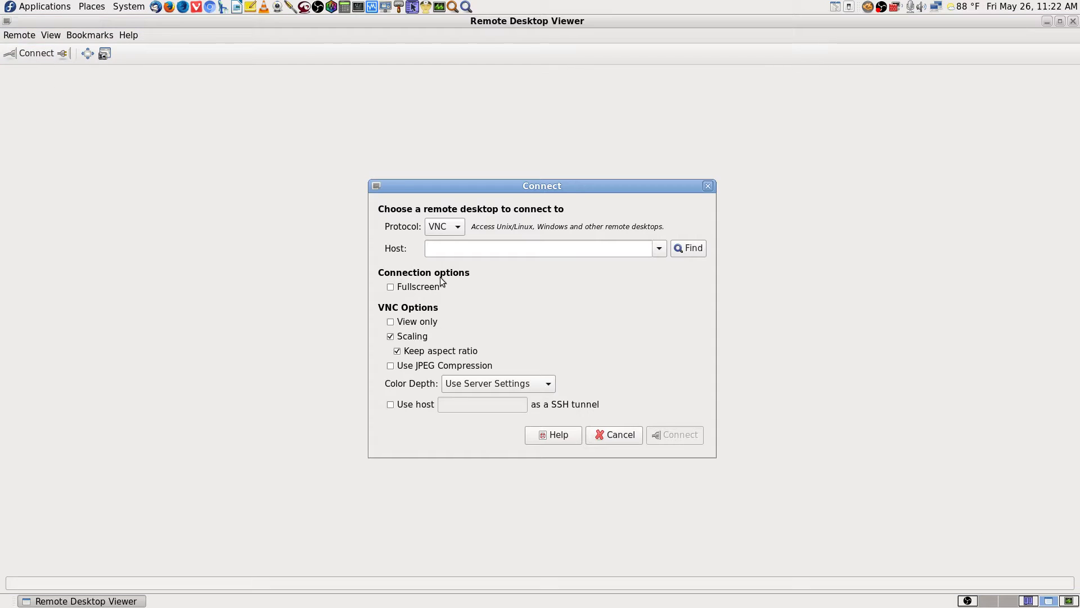
{"action": "left_click", "coordinate": [662, 249]}
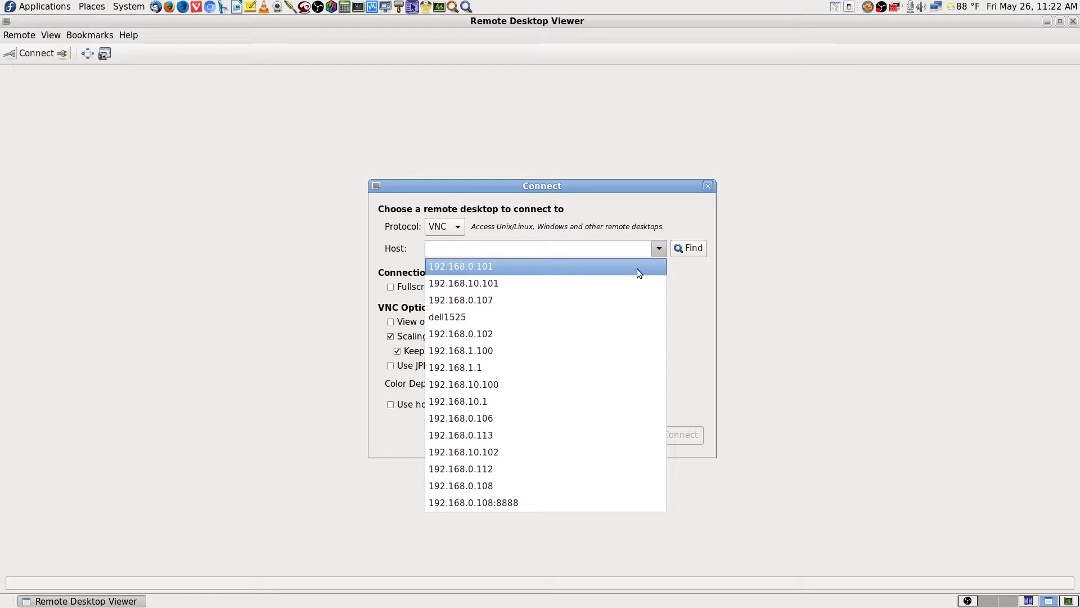
{"action": "left_click", "coordinate": [636, 268]}
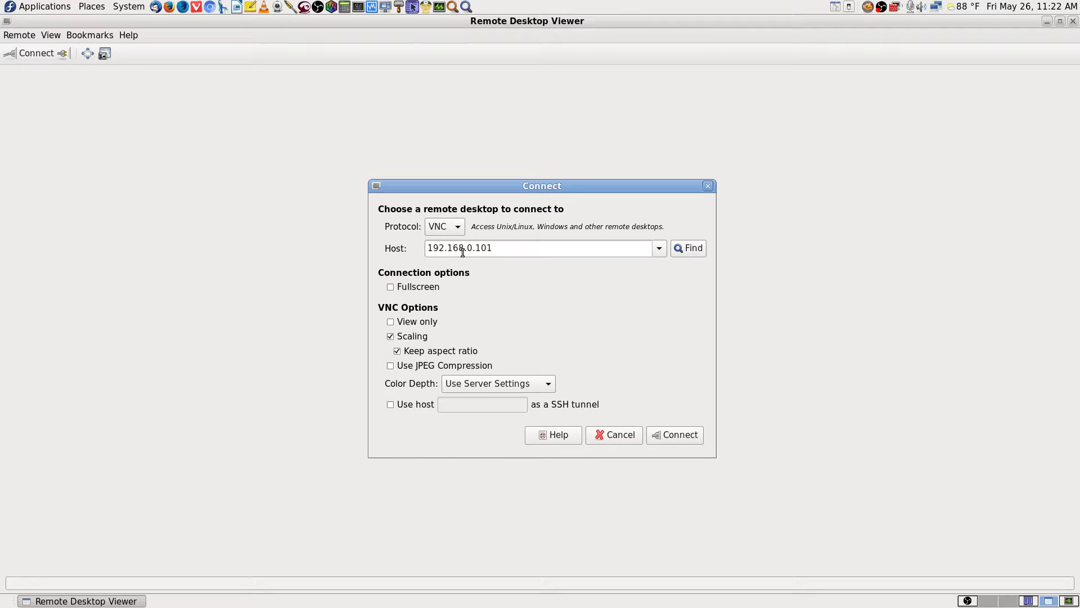
{"action": "left_click", "coordinate": [544, 247]}
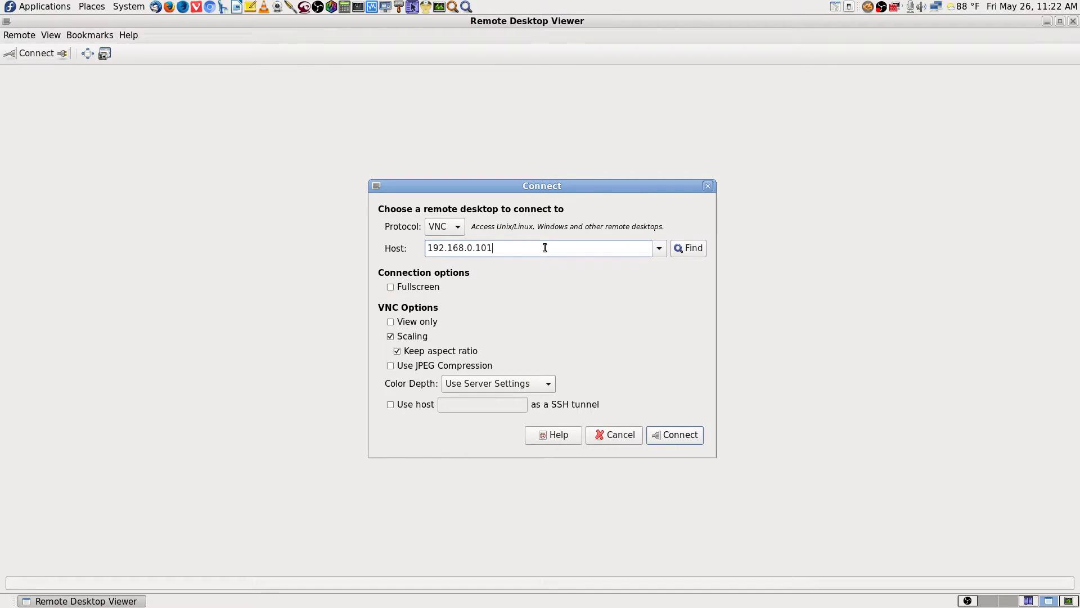
{"action": "left_click", "coordinate": [659, 433]}
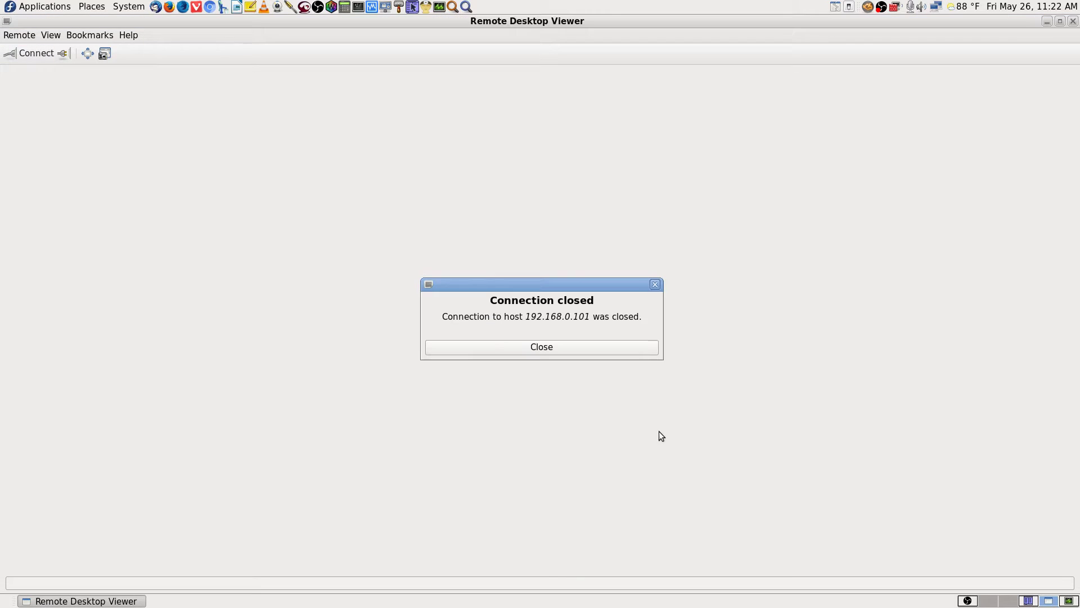
{"action": "left_click", "coordinate": [568, 342]}
- Switch to Firefox, close the uStart.org tab and reload the Google page
{"action": "left_click", "coordinate": [988, 600]}
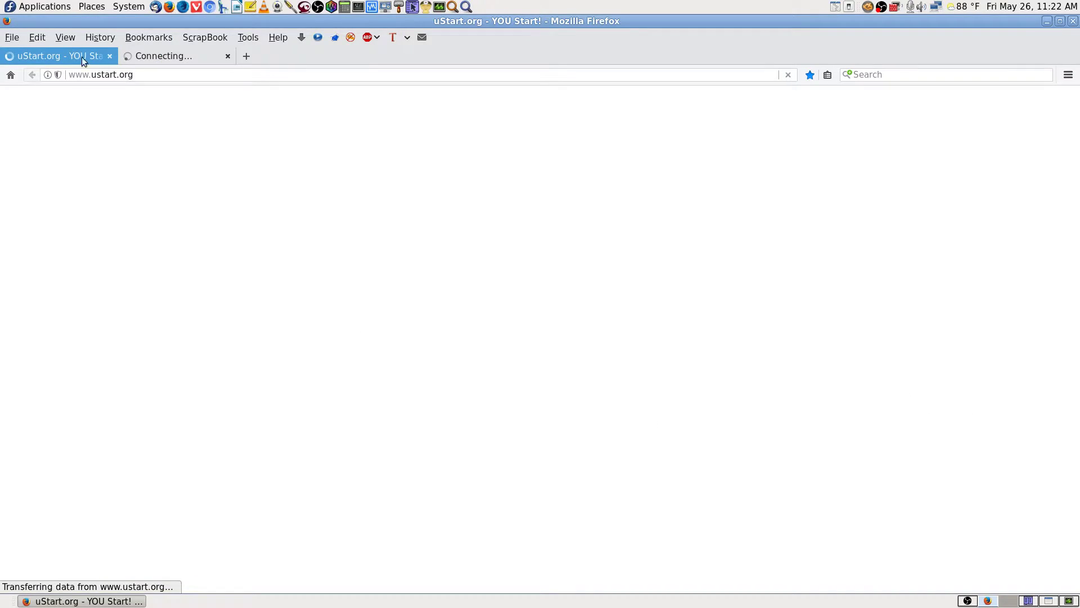
{"action": "left_click", "coordinate": [110, 56]}
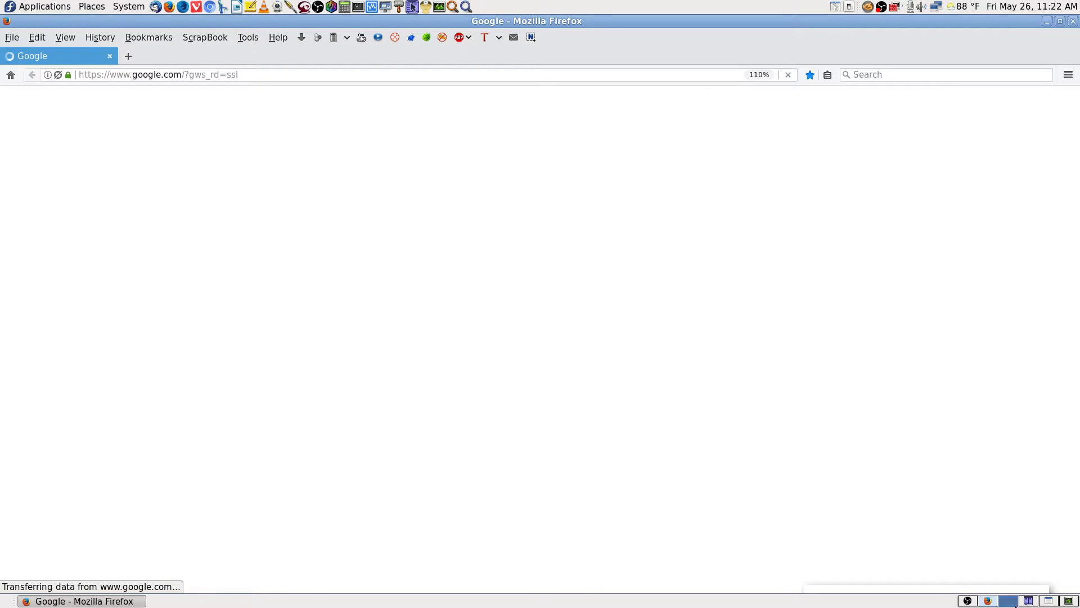
{"action": "left_click", "coordinate": [1015, 600]}
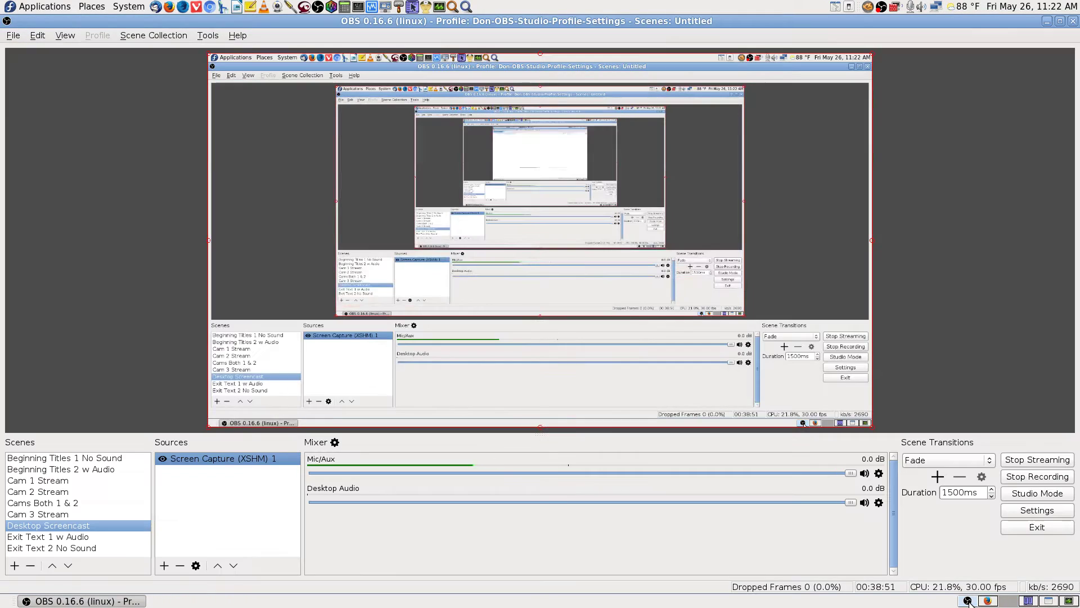
{"action": "left_click", "coordinate": [999, 601]}
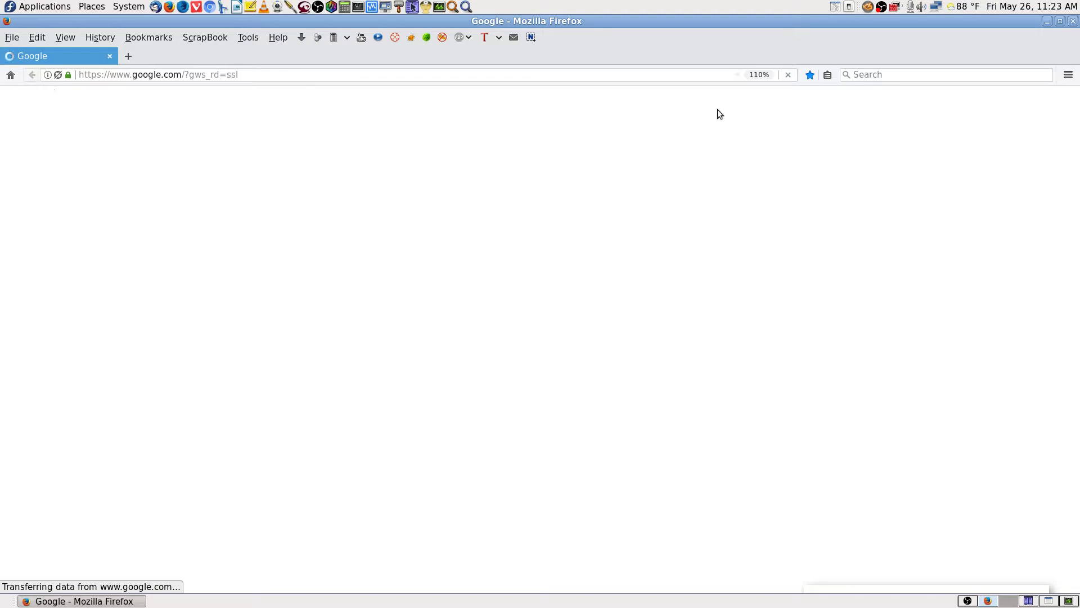
{"action": "left_click", "coordinate": [788, 75]}
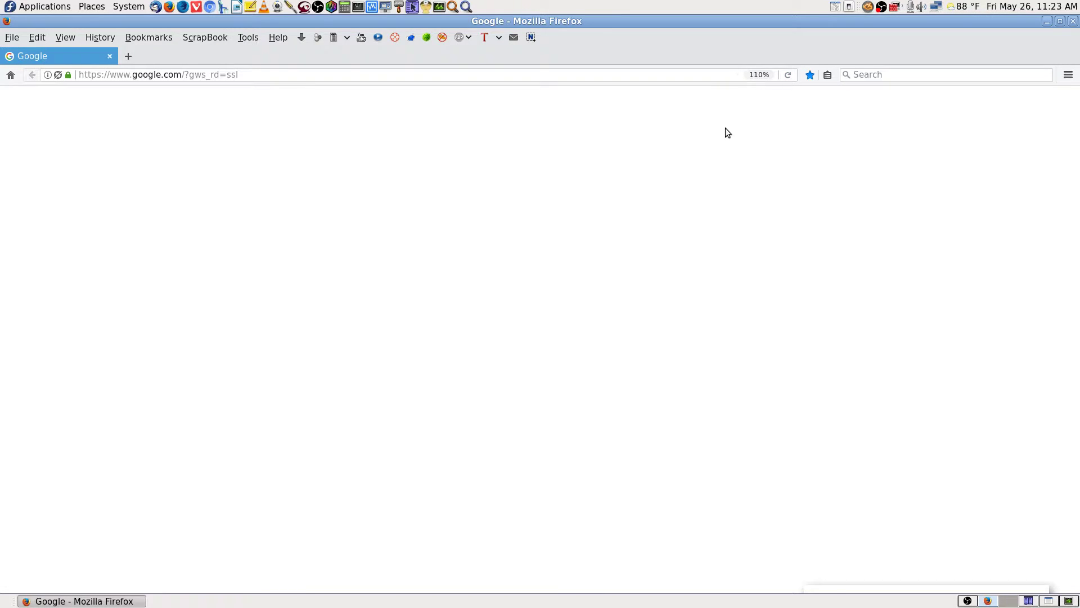
{"action": "left_click", "coordinate": [788, 76]}
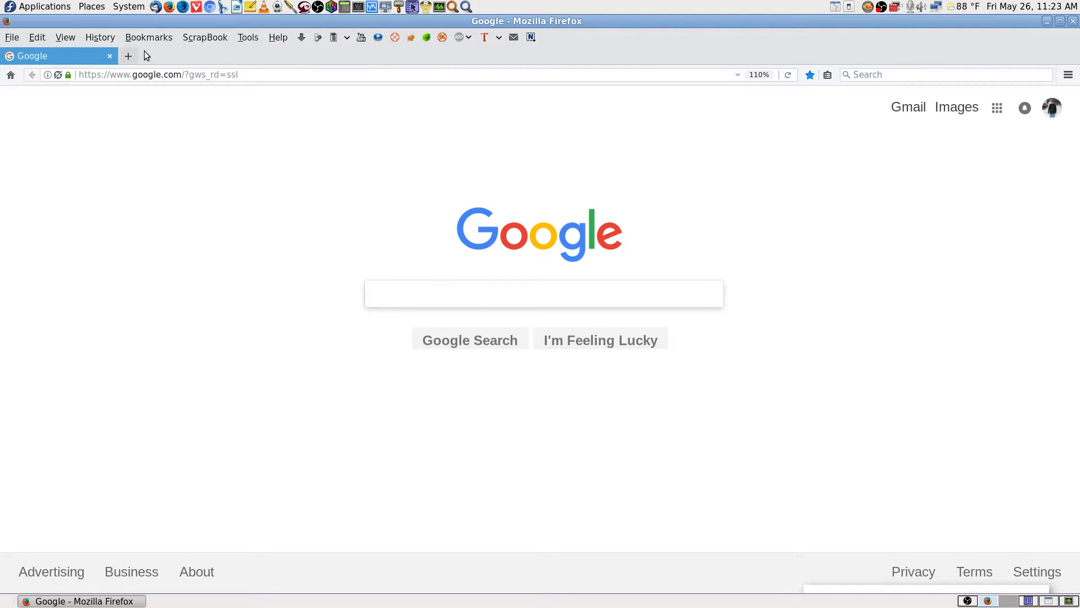
- Open the YouTube Live Dashboard from the browsing history and pause its live stream preview
{"action": "left_click", "coordinate": [101, 39]}
{"action": "left_click", "coordinate": [129, 184]}
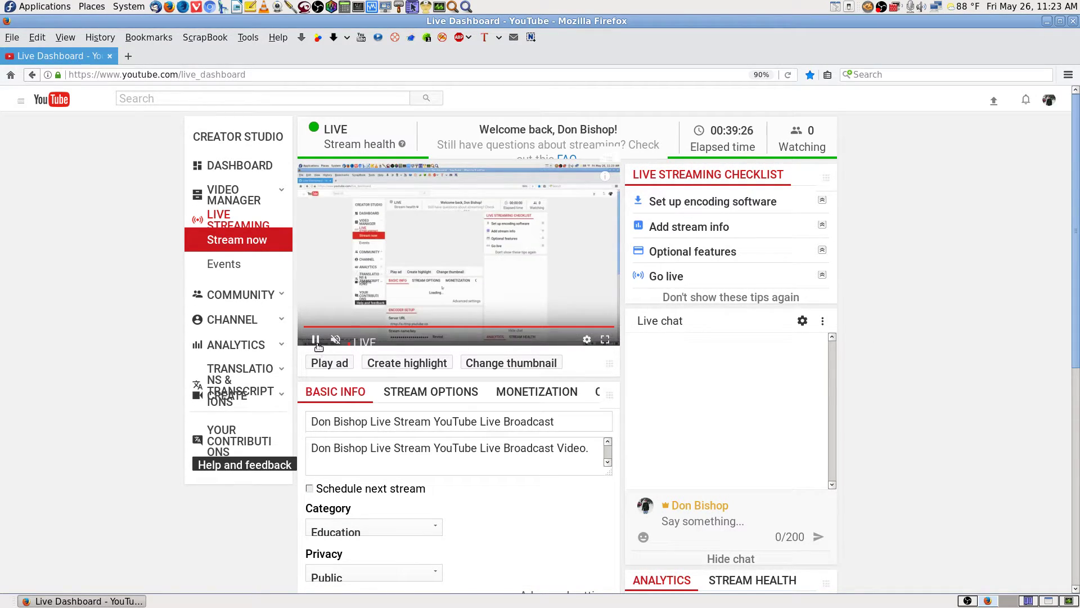
{"action": "left_click", "coordinate": [315, 341]}
- Load the router's admin page at 192.168.0.1 and open its Forwarding settings for virtual servers
{"action": "left_click", "coordinate": [295, 76]}
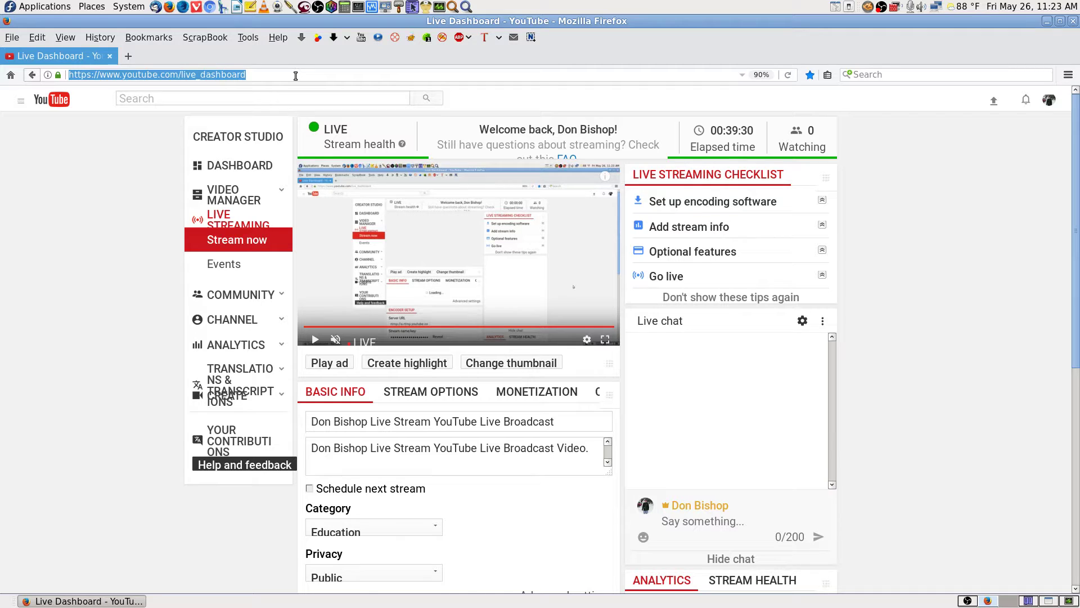
{"action": "type", "text": "192.168.0.1/"}
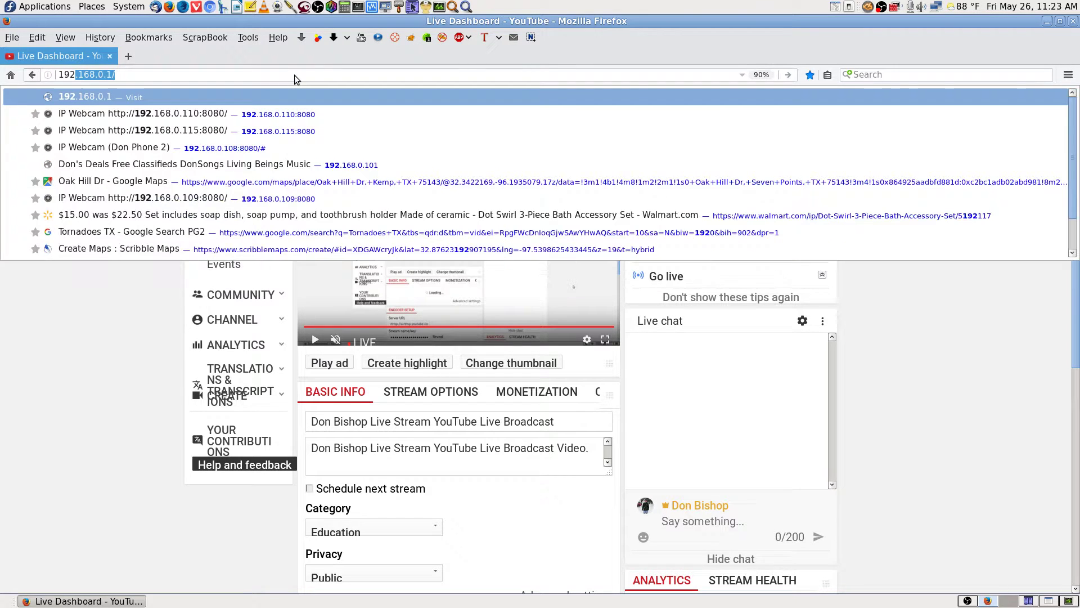
{"action": "key", "text": "Return"}
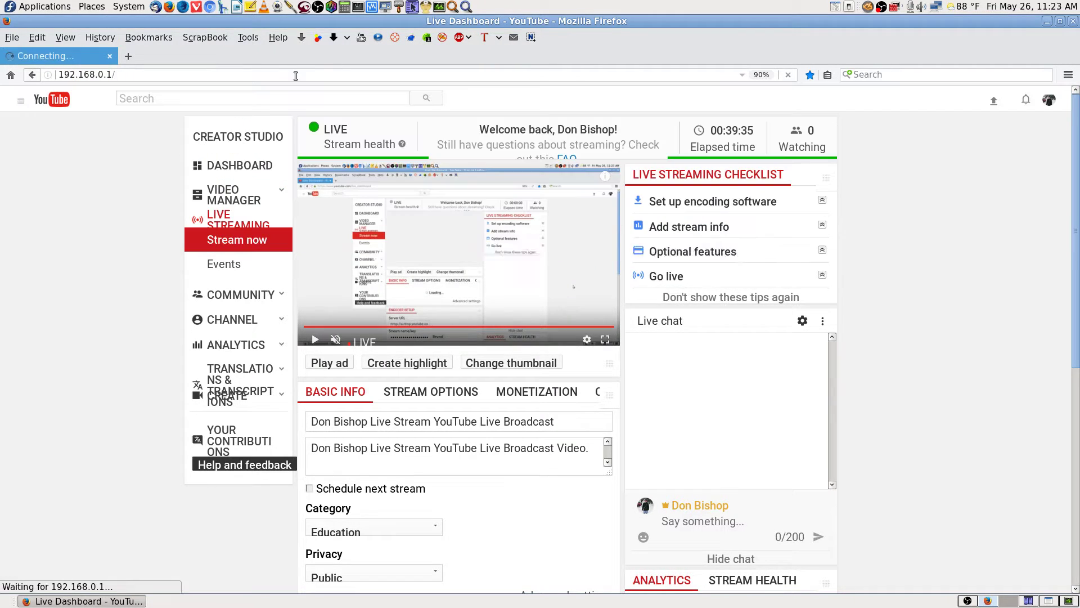
{"action": "key", "text": "Return"}
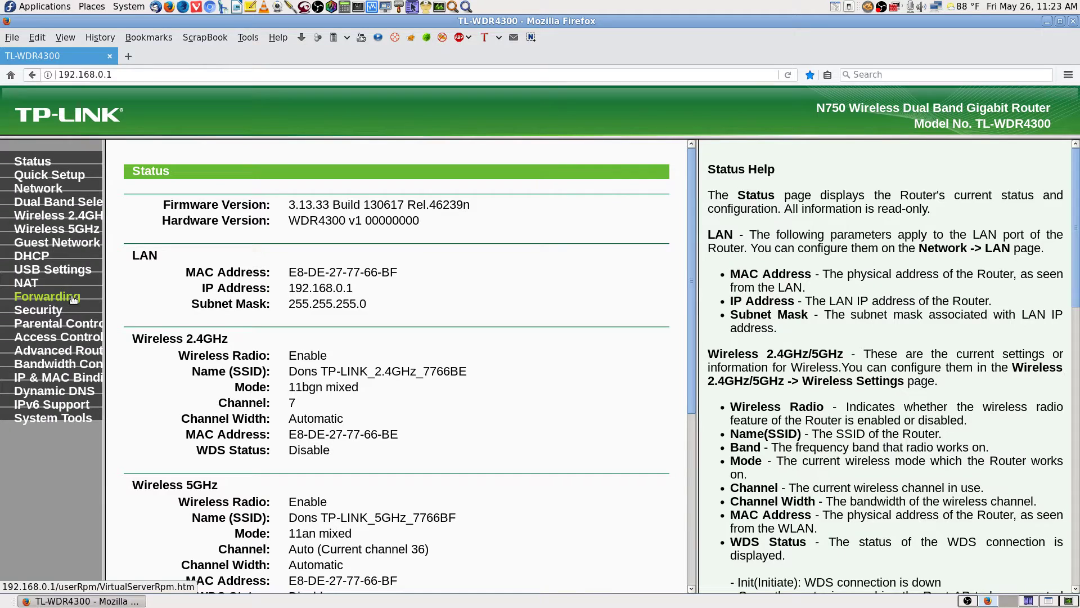
{"action": "left_click", "coordinate": [73, 299]}
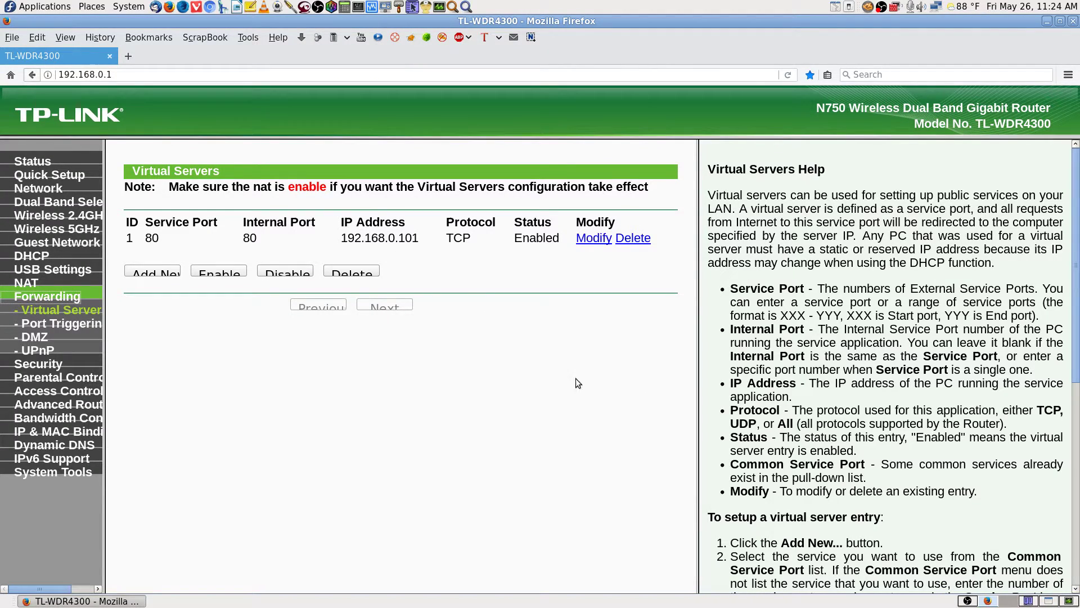
- Review the router's Virtual Servers entry, switching between it and Remote Desktop Viewer
{"action": "left_click", "coordinate": [1050, 601]}
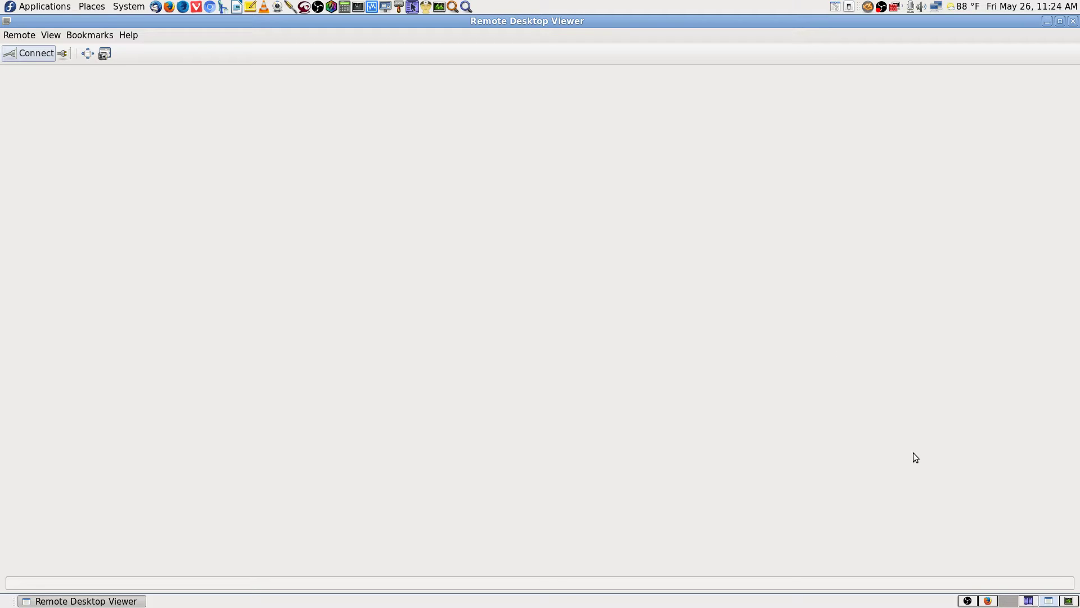
{"action": "left_click", "coordinate": [988, 601]}
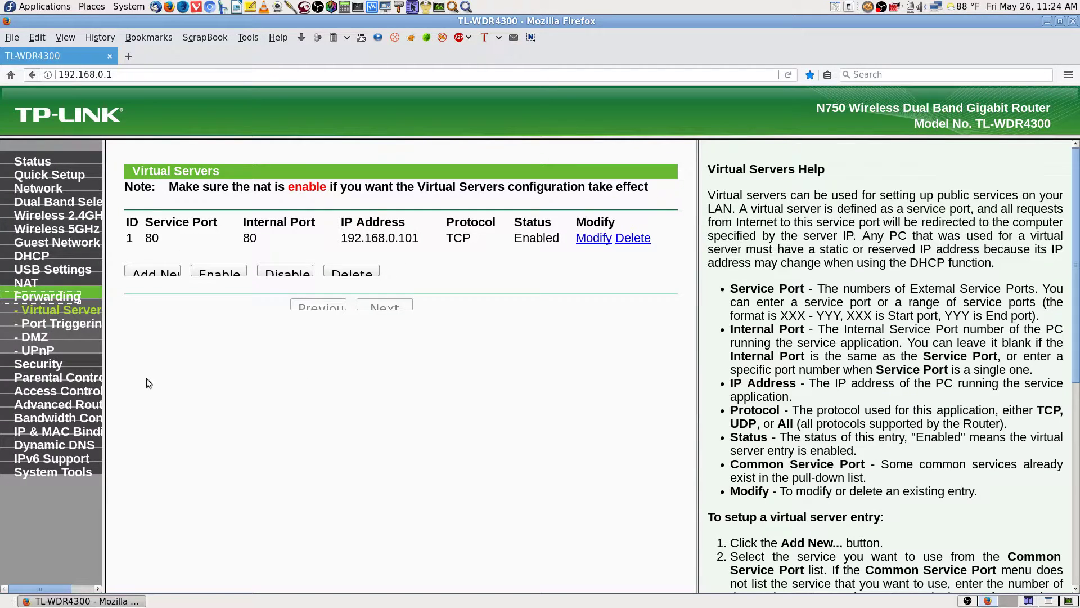
{"action": "left_click", "coordinate": [68, 313]}
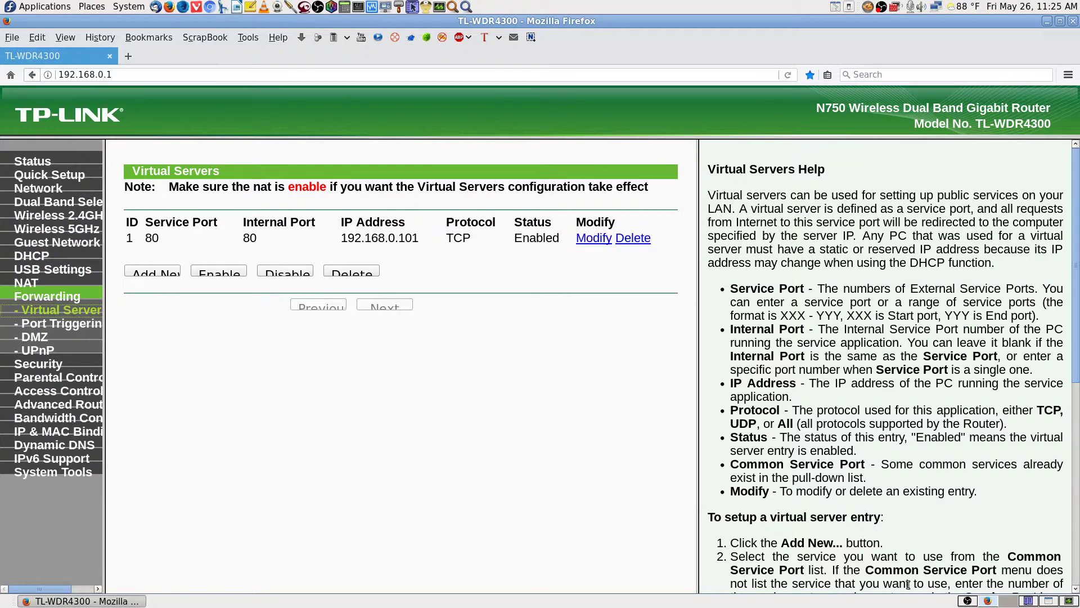
{"action": "left_click", "coordinate": [1048, 600]}
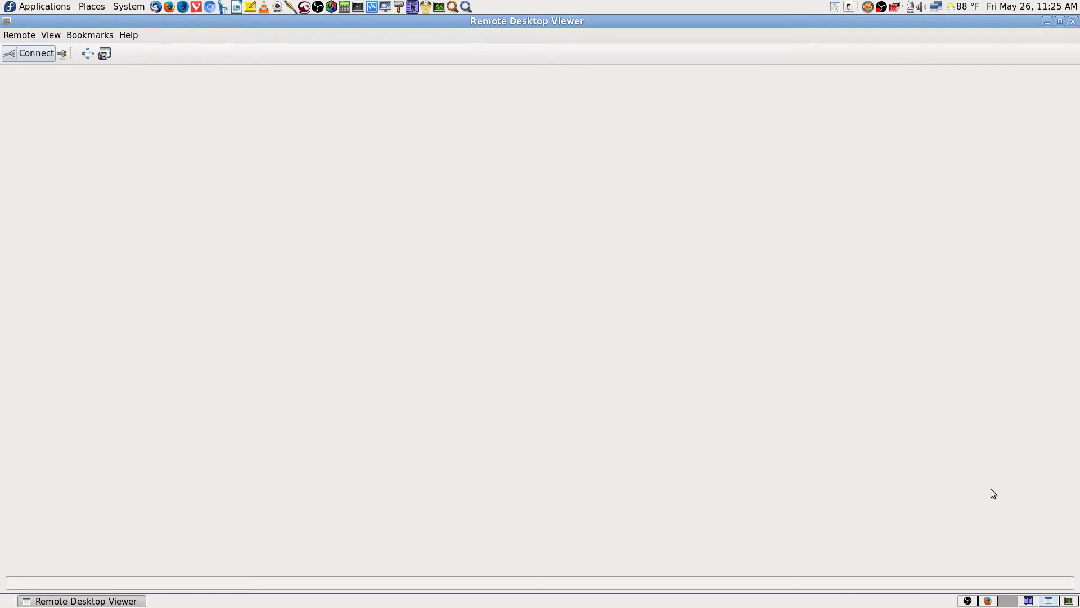
{"action": "left_click", "coordinate": [987, 601]}
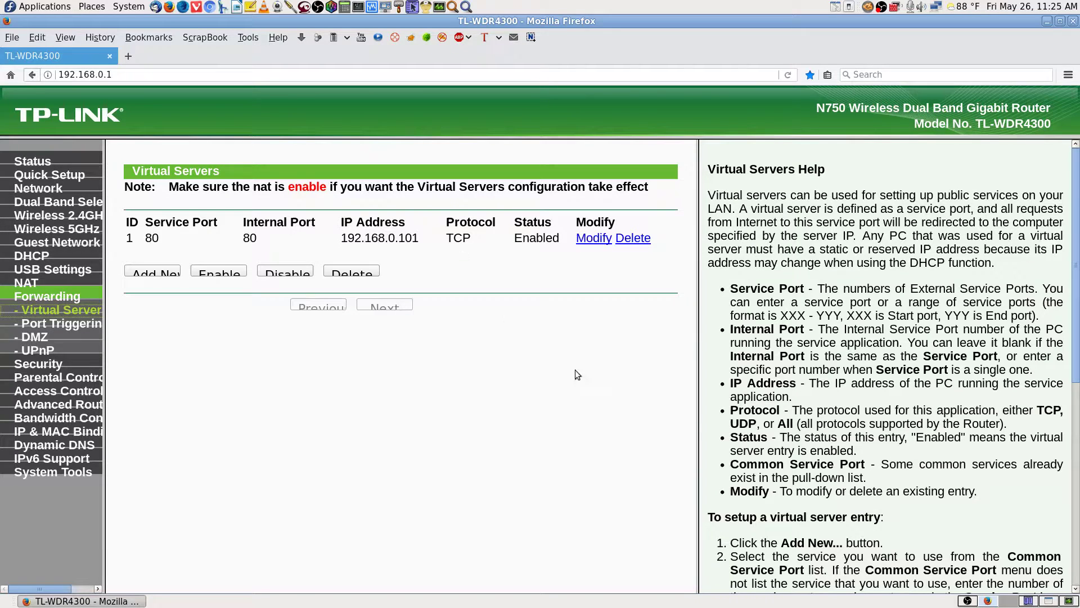
- Switch to OBS and change the live scene to "Cams Both 1 & 2"
{"action": "left_click", "coordinate": [968, 601]}
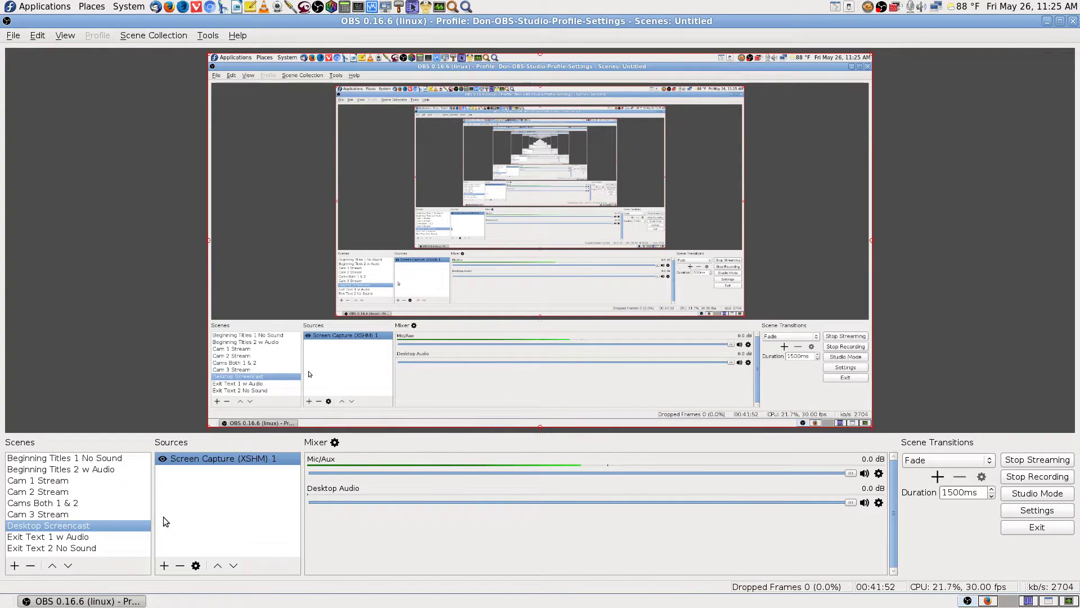
{"action": "left_click", "coordinate": [79, 501]}
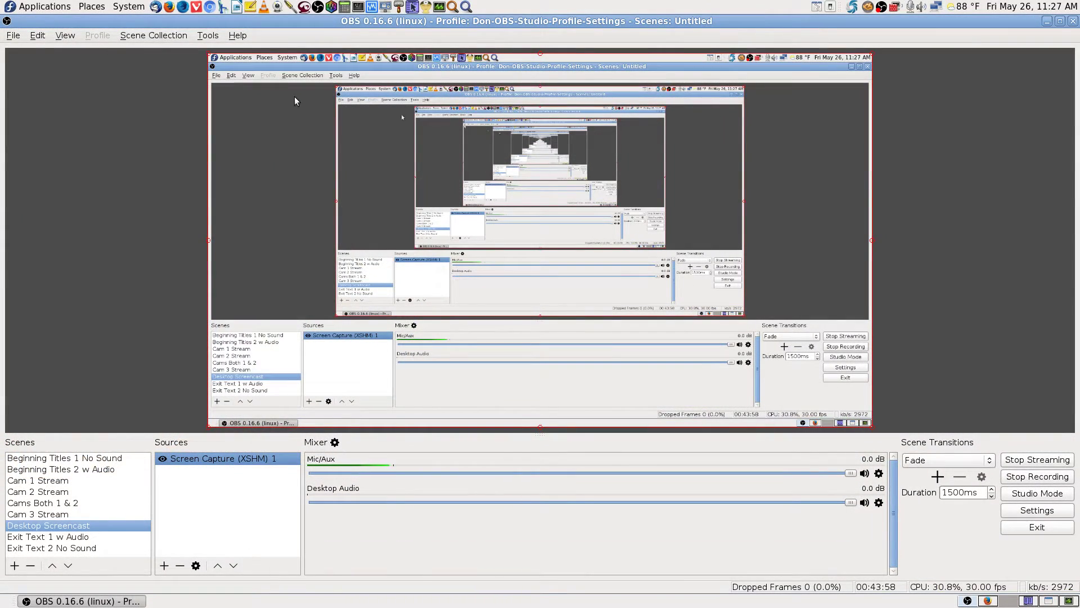
- Switch to Firefox and copy the address 192.168.0.112 from the connecting page
{"action": "left_click", "coordinate": [990, 601]}
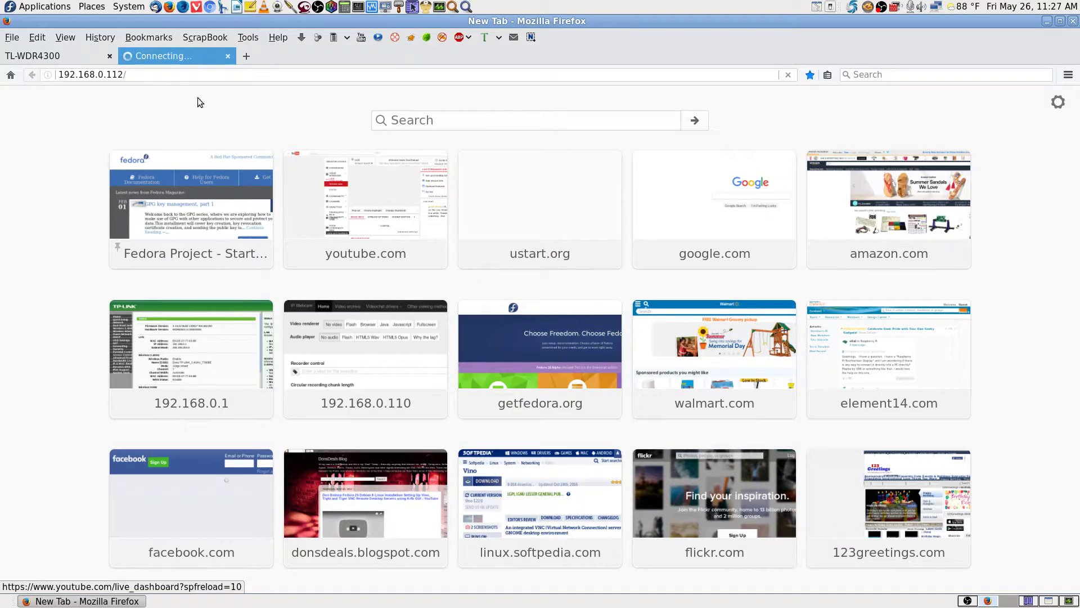
{"action": "left_click_drag", "start_coordinate": [123, 74], "coordinate": [40, 74]}
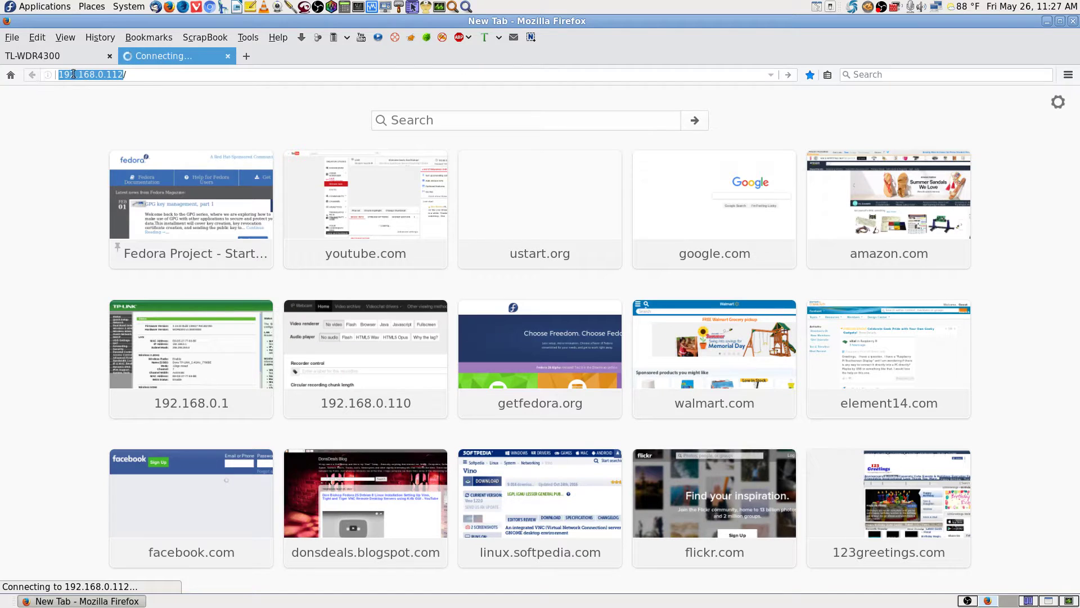
{"action": "right_click", "coordinate": [72, 74]}
{"action": "left_click", "coordinate": [103, 115]}
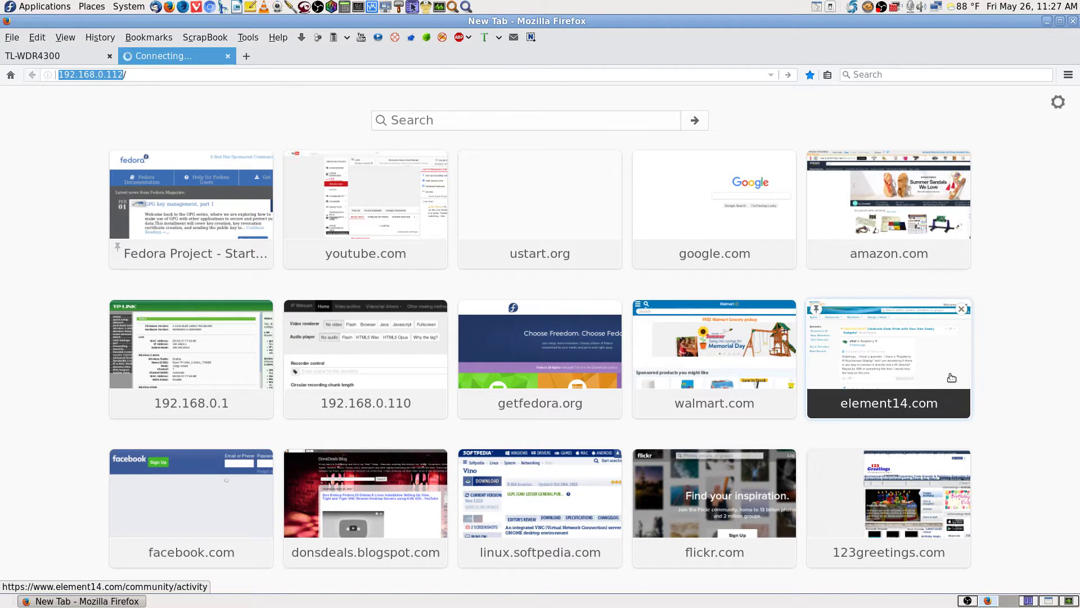
- On the empty workspace, search the installed applications for "network" and launch Wireshark
{"action": "left_click", "coordinate": [1010, 600]}
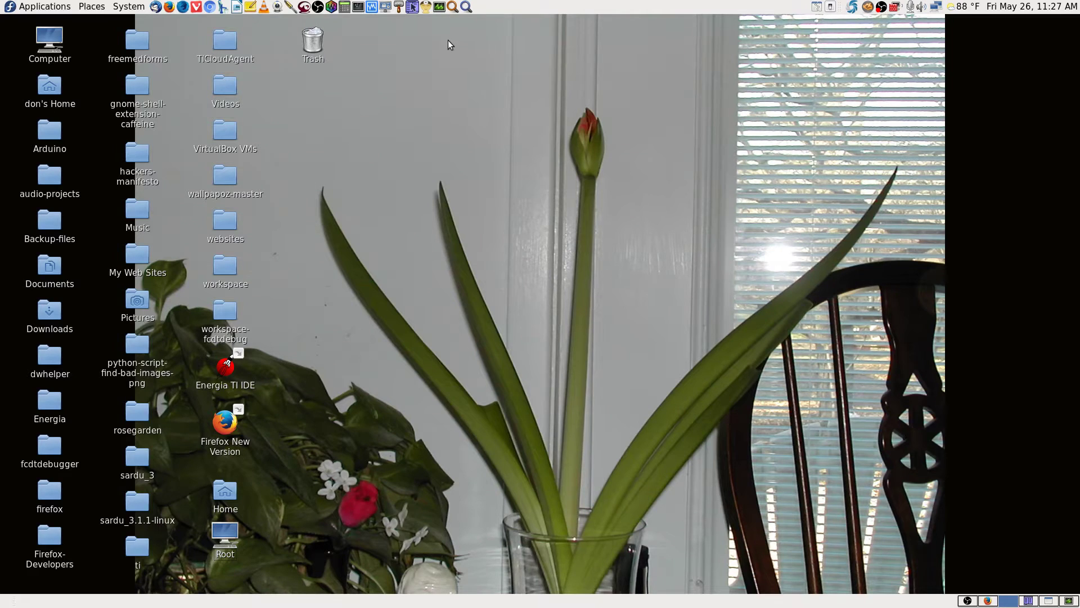
{"action": "left_click", "coordinate": [467, 7]}
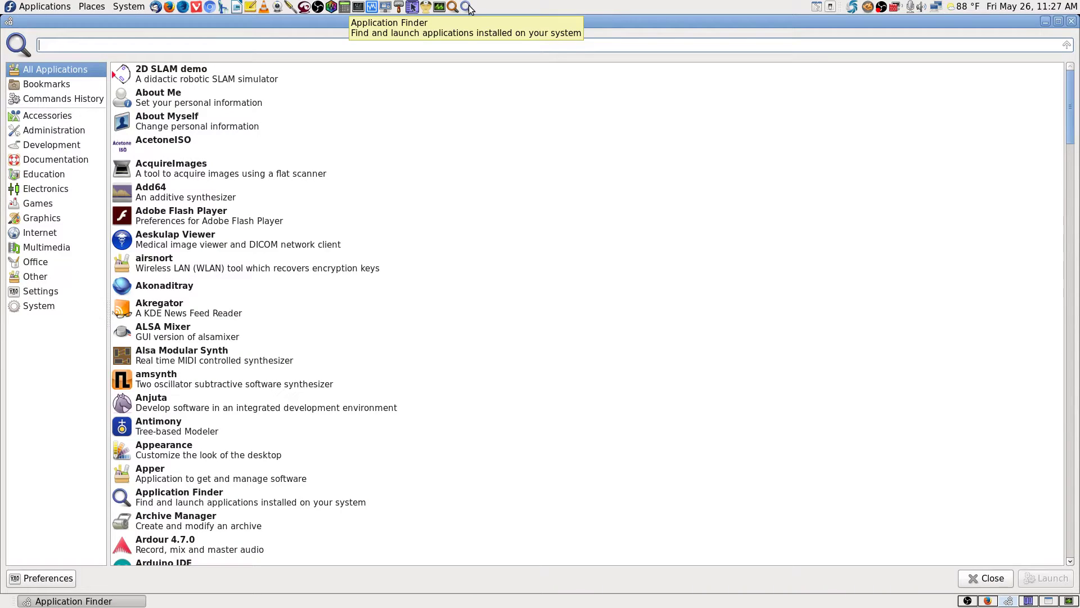
{"action": "type", "text": "metwork"}
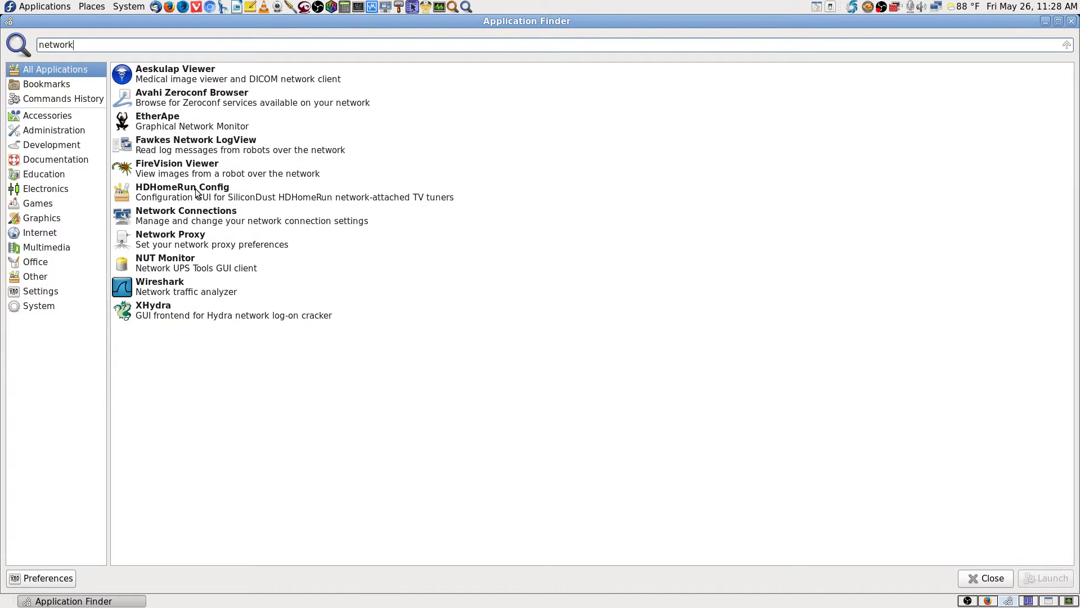
{"action": "left_click", "coordinate": [173, 284]}
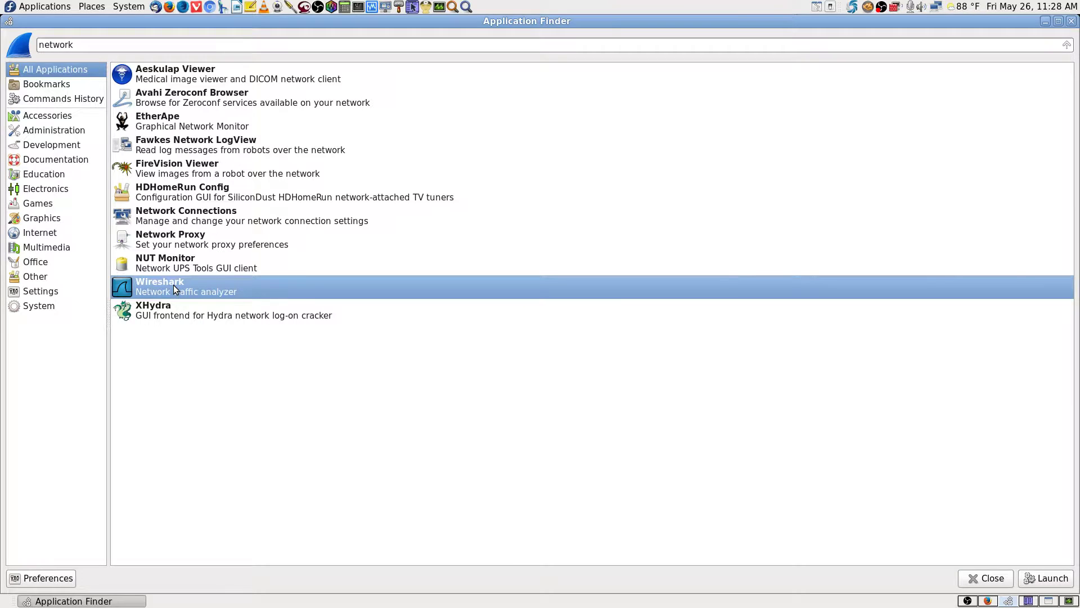
{"action": "double_click", "coordinate": [173, 285]}
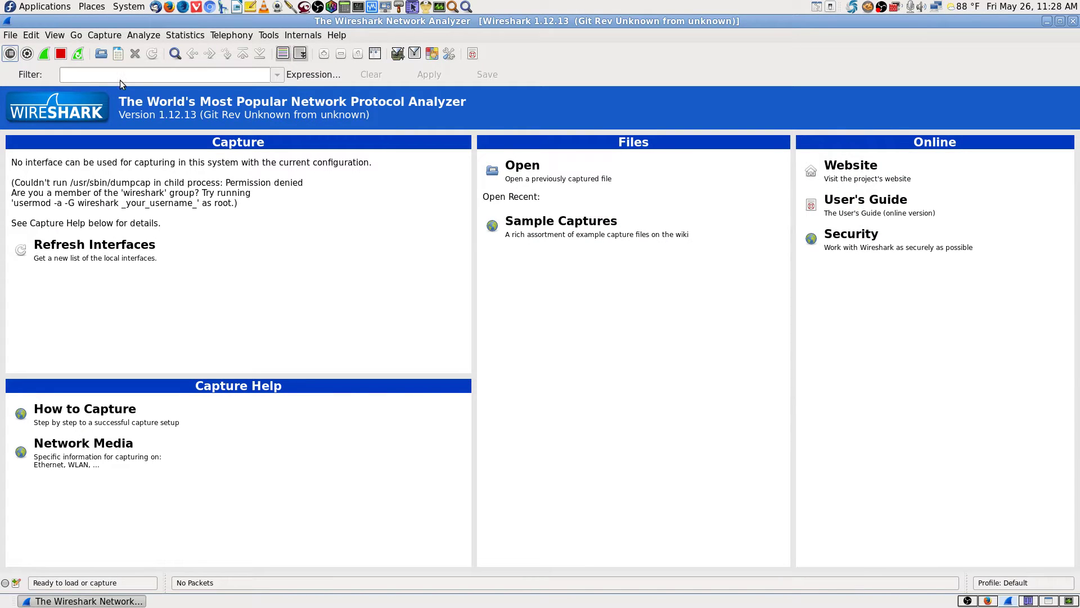
- Try to apply 192.168.0.112 as Wireshark's display filter, clear the filter and close Wireshark
{"action": "left_click", "coordinate": [120, 79]}
{"action": "type", "text": "192.168.0.112"}
{"action": "key", "text": "Return"}
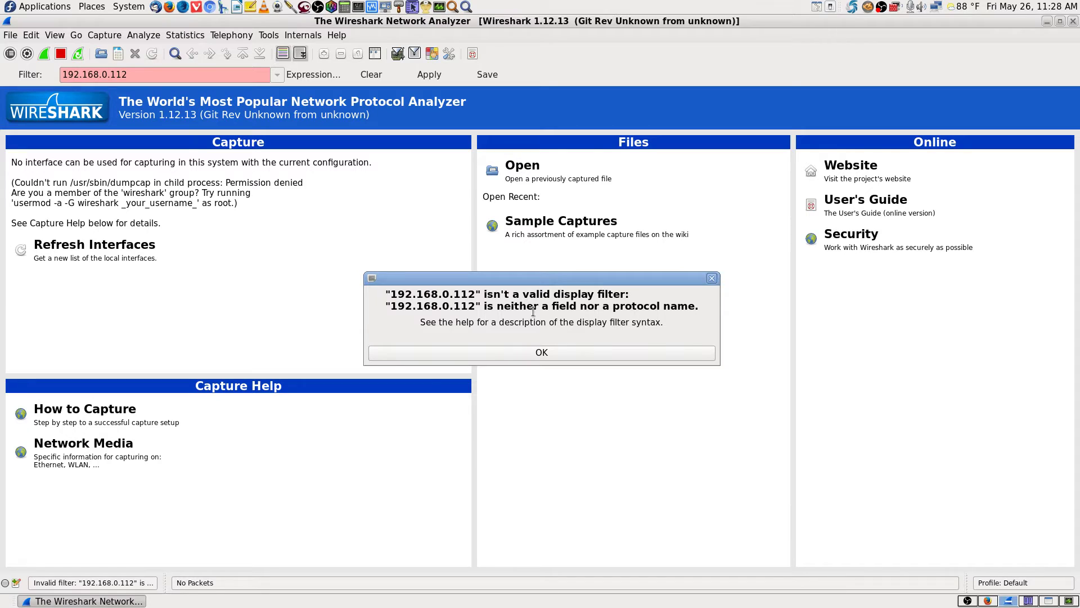
{"action": "left_click", "coordinate": [535, 352]}
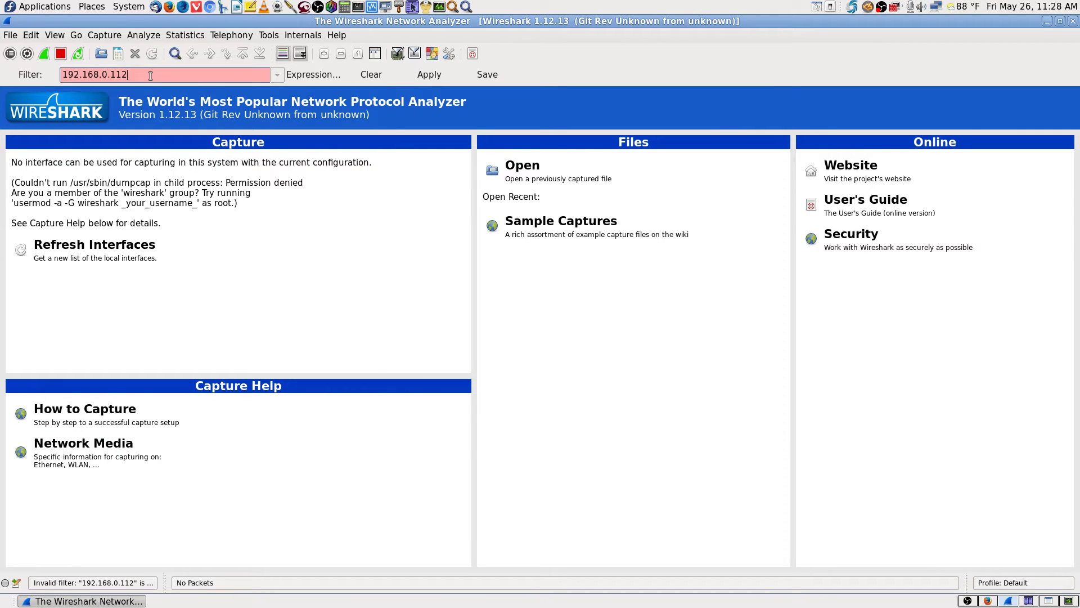
{"action": "key", "text": "BackSpace"}
{"action": "key", "text": "BackSpace"}
{"action": "key", "text": "BackSpace"}
{"action": "key", "text": "BackSpace"}
{"action": "key", "text": "BackSpace"}
{"action": "key", "text": "BackSpace"}
{"action": "key", "text": "BackSpace"}
{"action": "key", "text": "BackSpace"}
{"action": "key", "text": "BackSpace"}
{"action": "key", "text": "BackSpace"}
{"action": "key", "text": "BackSpace"}
{"action": "key", "text": "BackSpace"}
{"action": "key", "text": "BackSpace"}
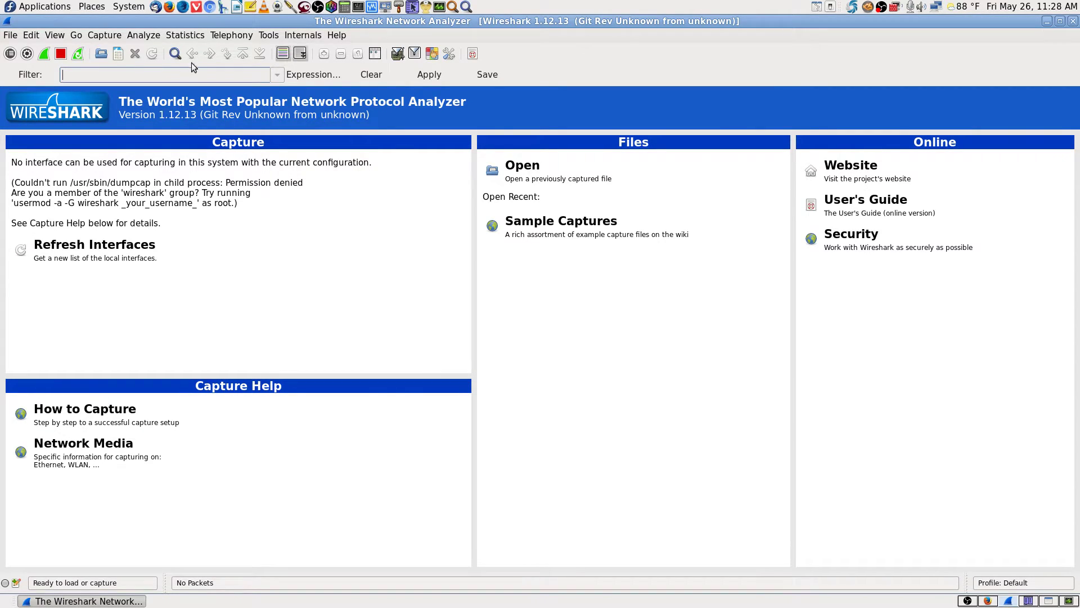
{"action": "left_click", "coordinate": [1073, 21]}
- Find EtherApe by searching the installed applications for "network", launch it with the root password, and maximize its window
{"action": "left_click", "coordinate": [467, 7]}
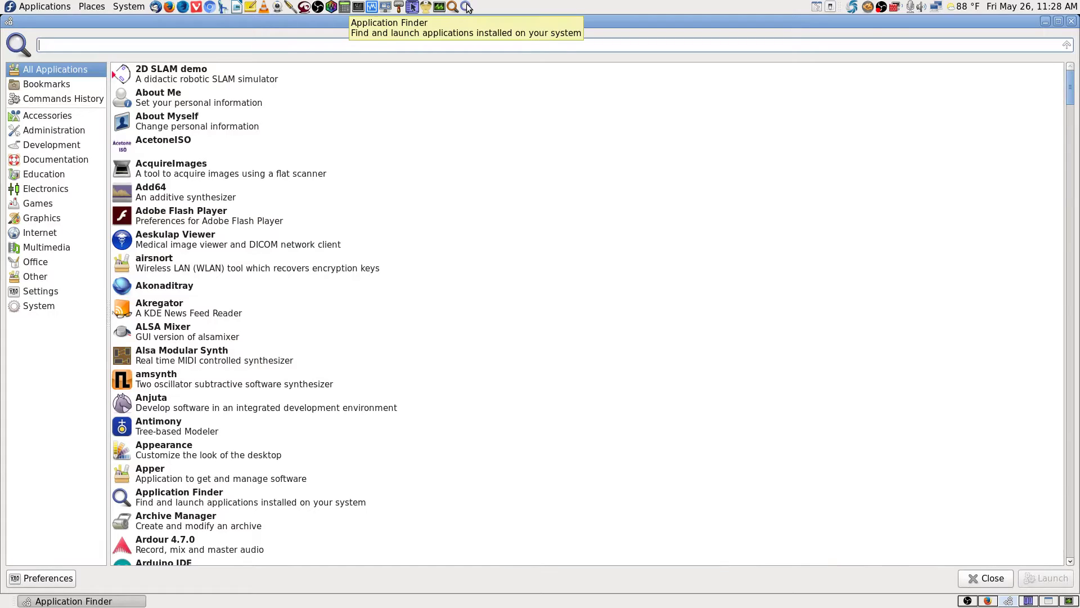
{"action": "type", "text": "network"}
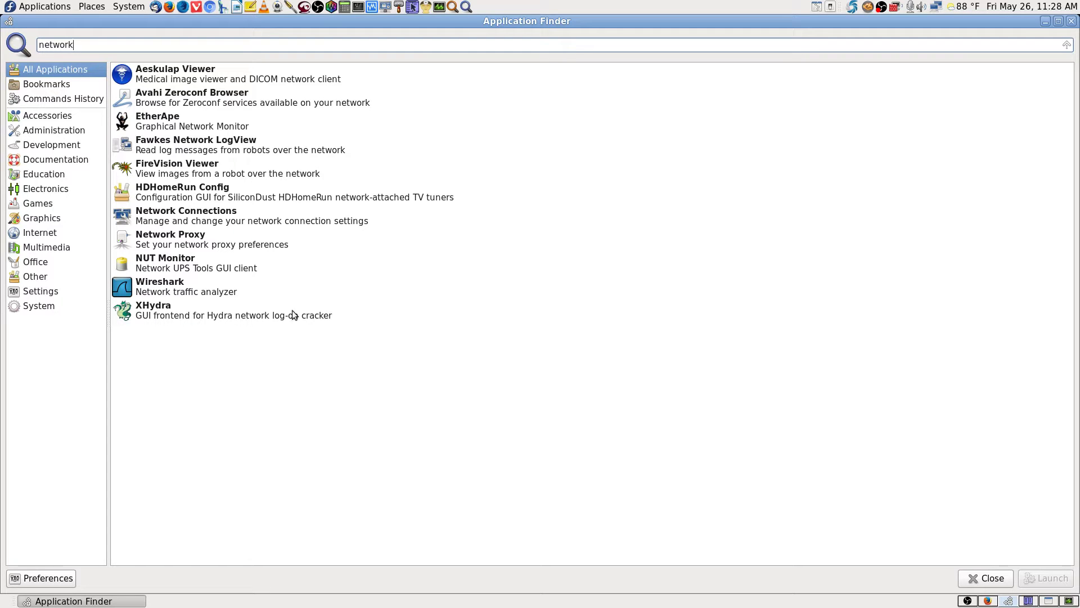
{"action": "left_click", "coordinate": [169, 145]}
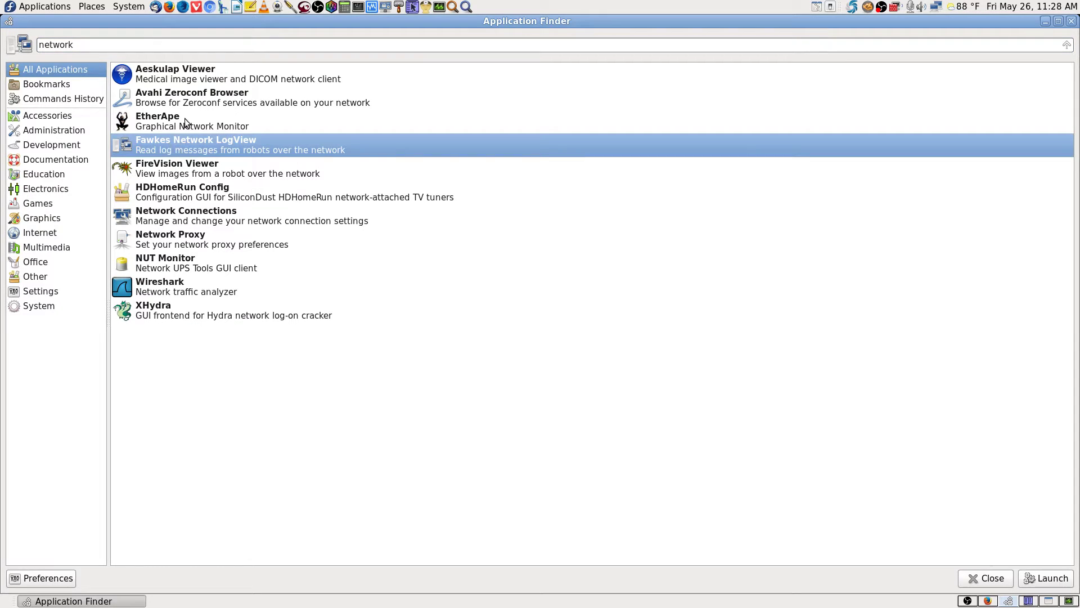
{"action": "left_click", "coordinate": [185, 122]}
{"action": "double_click", "coordinate": [186, 122]}
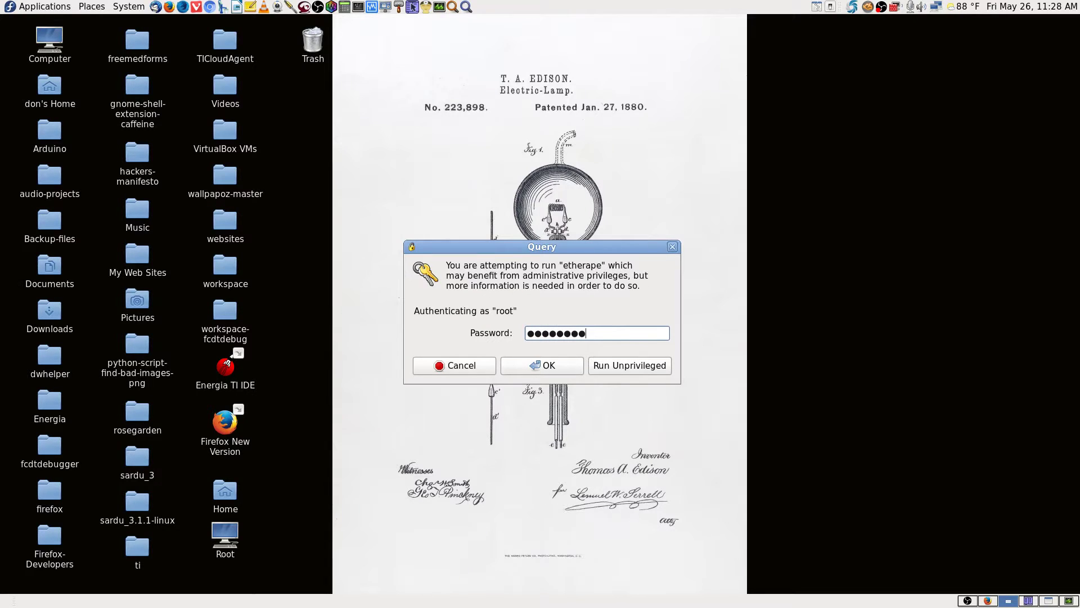
{"action": "type", "text": "••"}
{"action": "key", "text": "Return"}
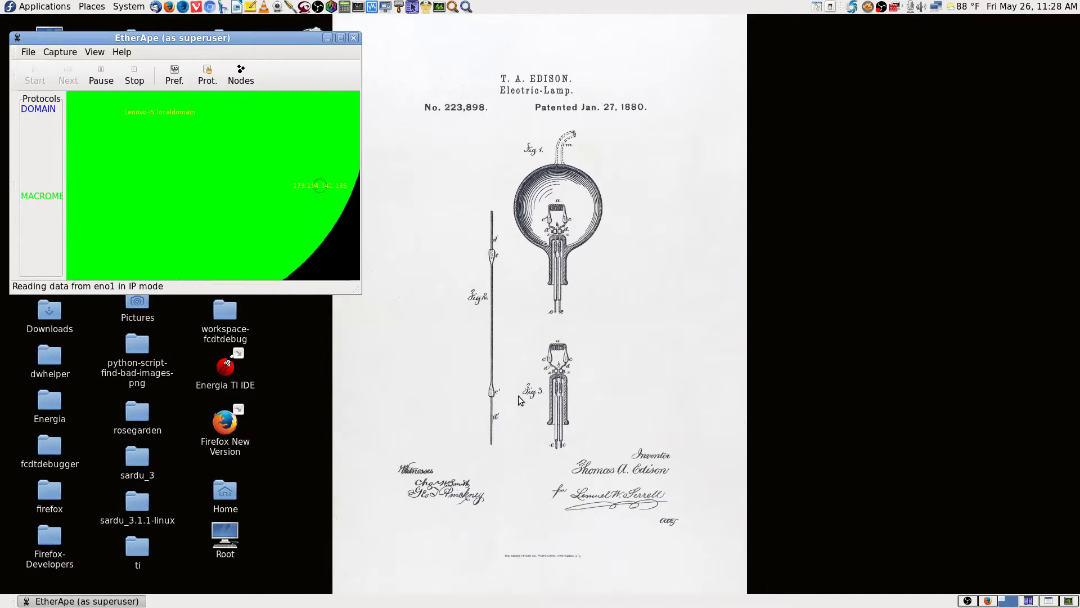
{"action": "left_click", "coordinate": [340, 38]}
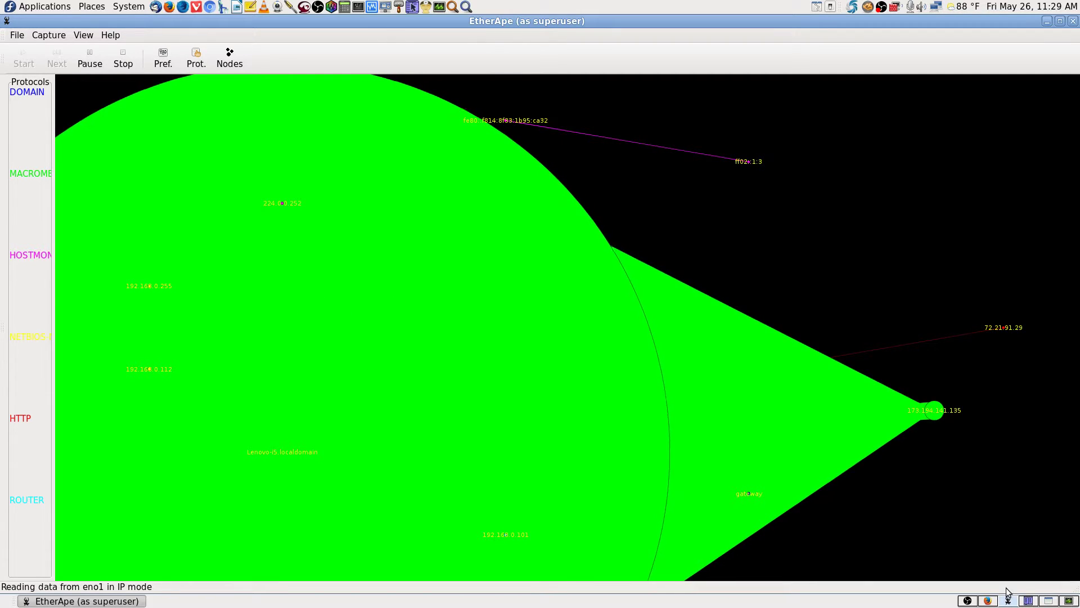
- Switch from EtherApe to Remote Desktop Viewer, close it, and quit the background application with the blue notification-area icon
{"action": "left_click", "coordinate": [1051, 600]}
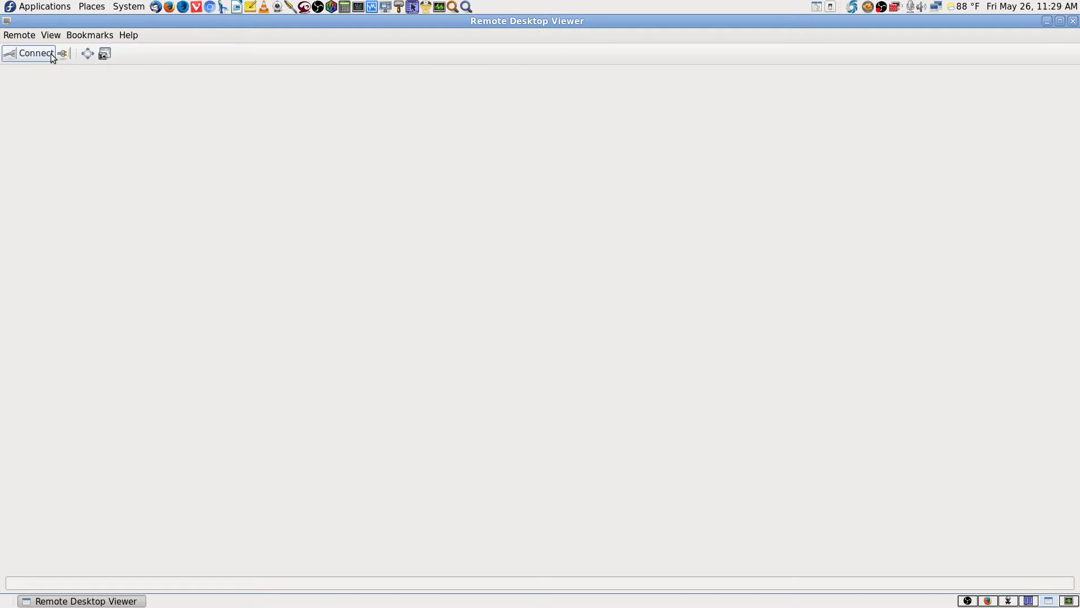
{"action": "left_click", "coordinate": [1008, 601]}
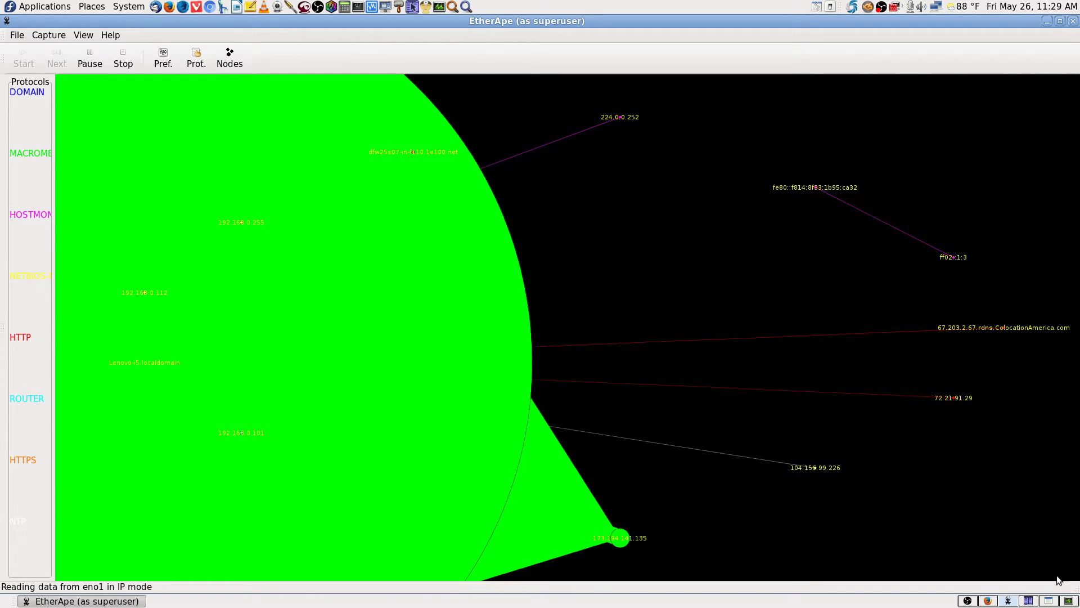
{"action": "left_click", "coordinate": [968, 601]}
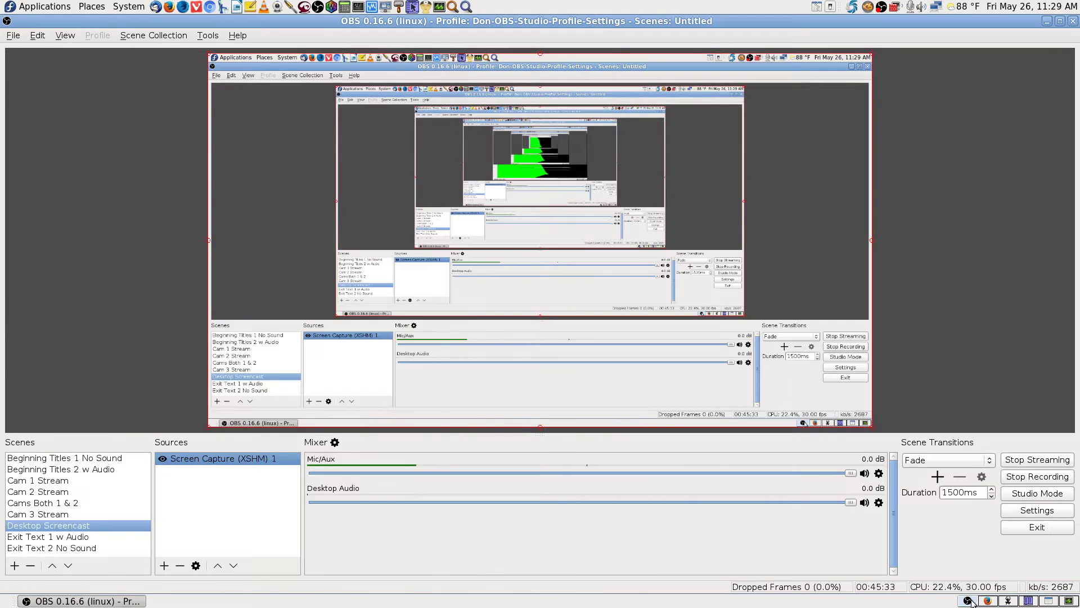
{"action": "left_click", "coordinate": [1048, 601]}
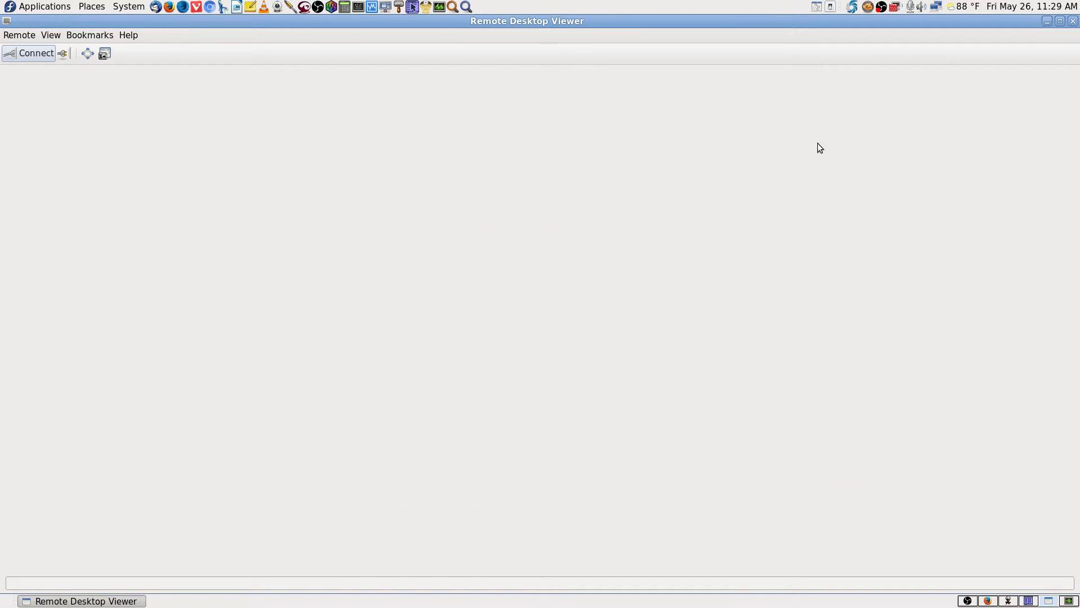
{"action": "left_click", "coordinate": [1072, 21]}
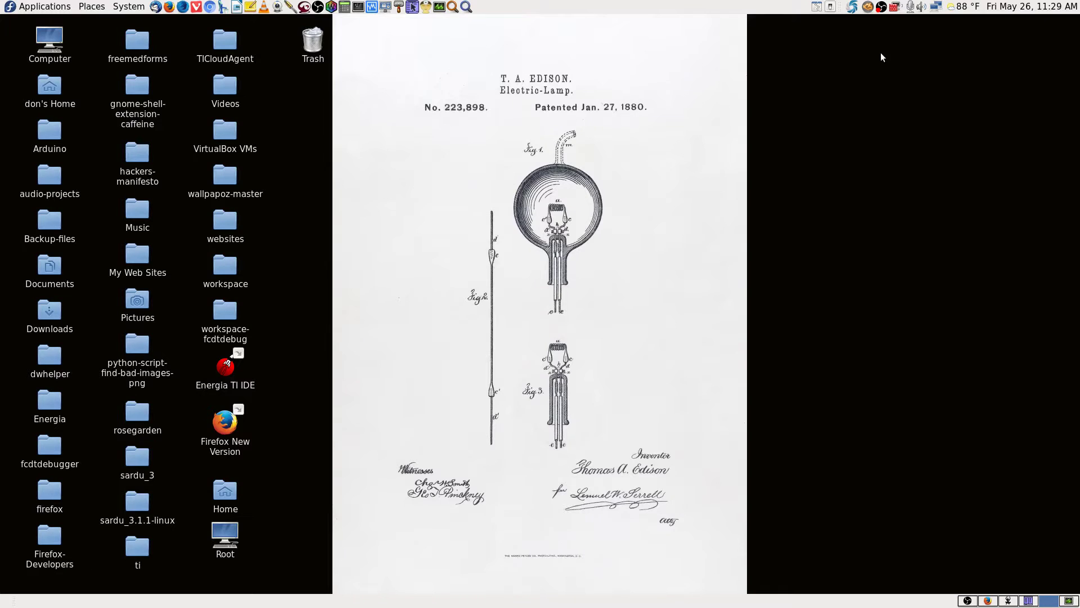
{"action": "right_click", "coordinate": [851, 7]}
{"action": "left_click", "coordinate": [877, 212]}
- Search the installed applications for "network", look through the matching tools, and close the finder without launching any
{"action": "left_click", "coordinate": [465, 8]}
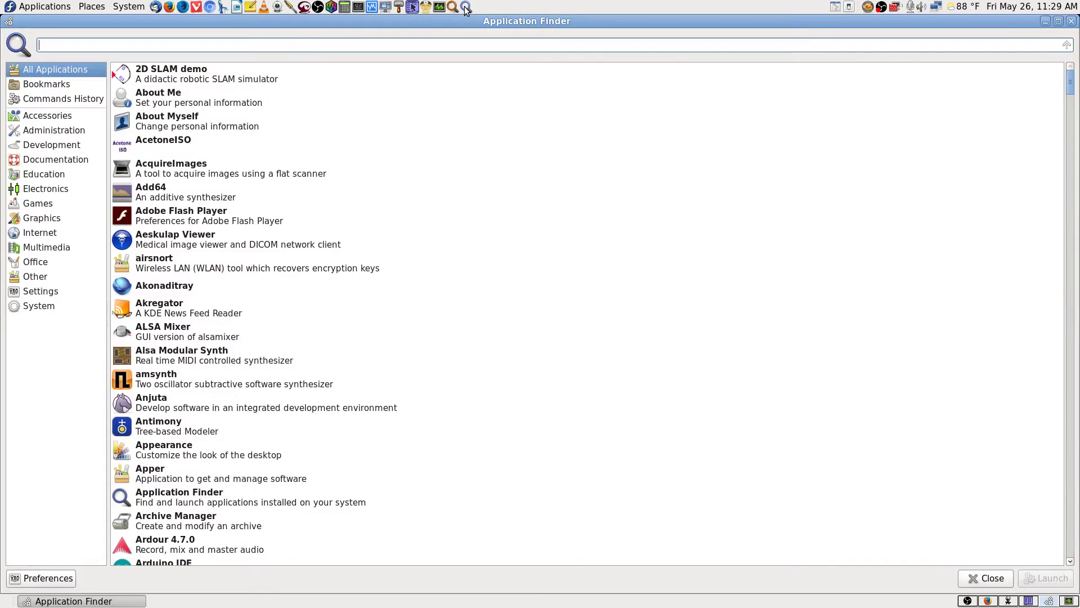
{"action": "type", "text": "network"}
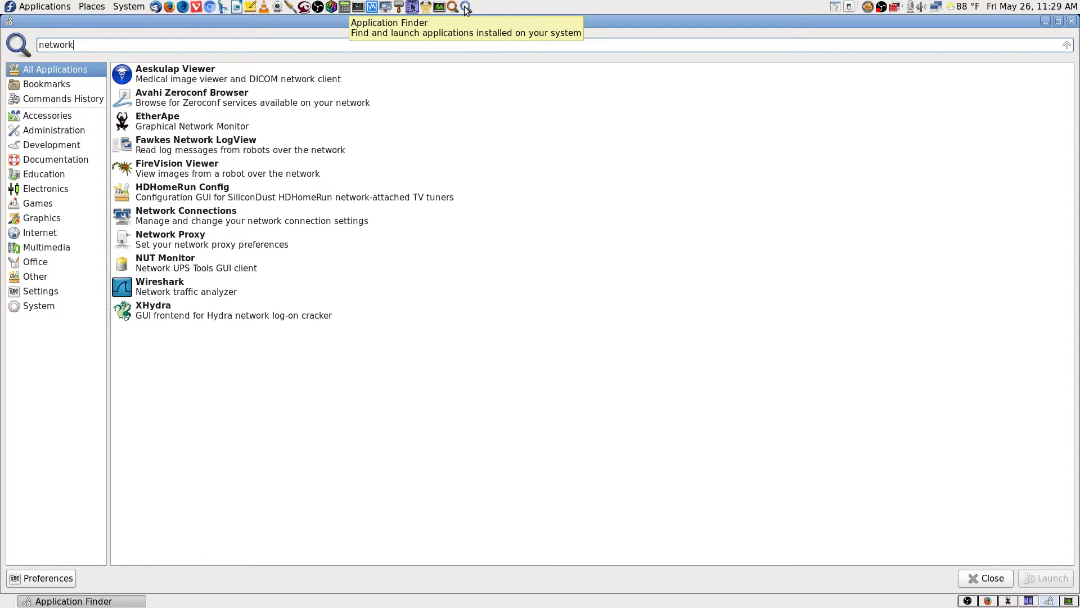
{"action": "key", "text": "Down"}
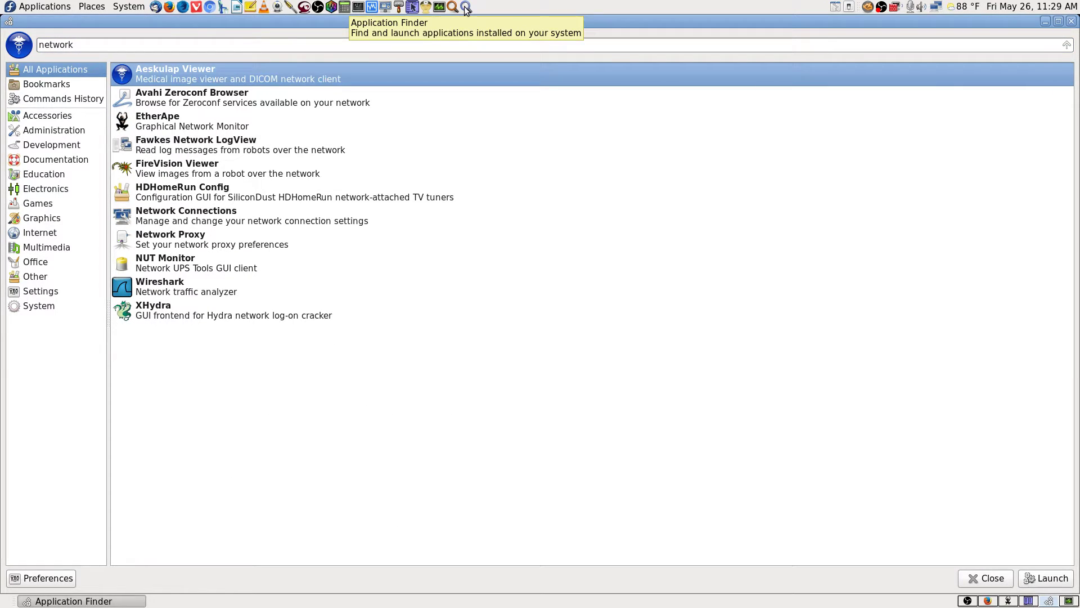
{"action": "key", "text": "Down"}
{"action": "key", "text": "Down"}
{"action": "key", "text": "Down"}
{"action": "key", "text": "Down"}
{"action": "key", "text": "Down"}
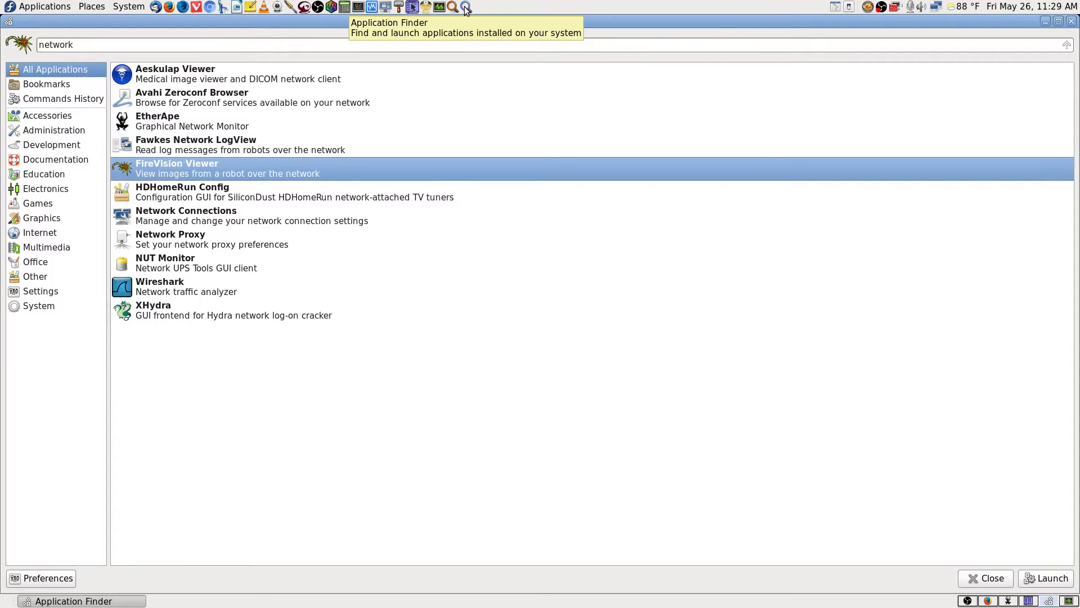
{"action": "key", "text": "Down"}
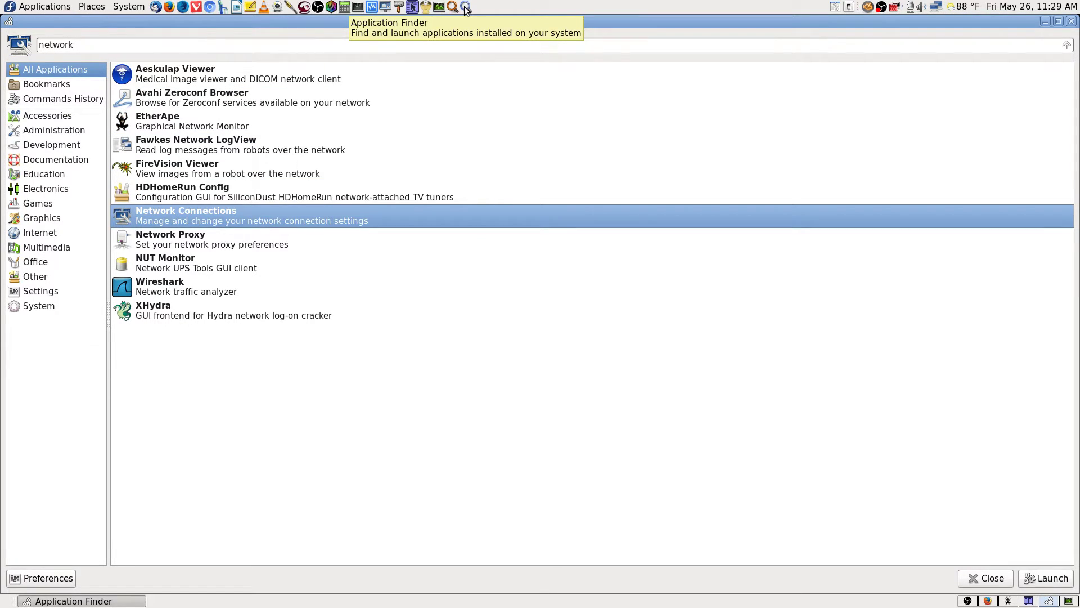
{"action": "key", "text": "Down"}
{"action": "key", "text": "Down"}
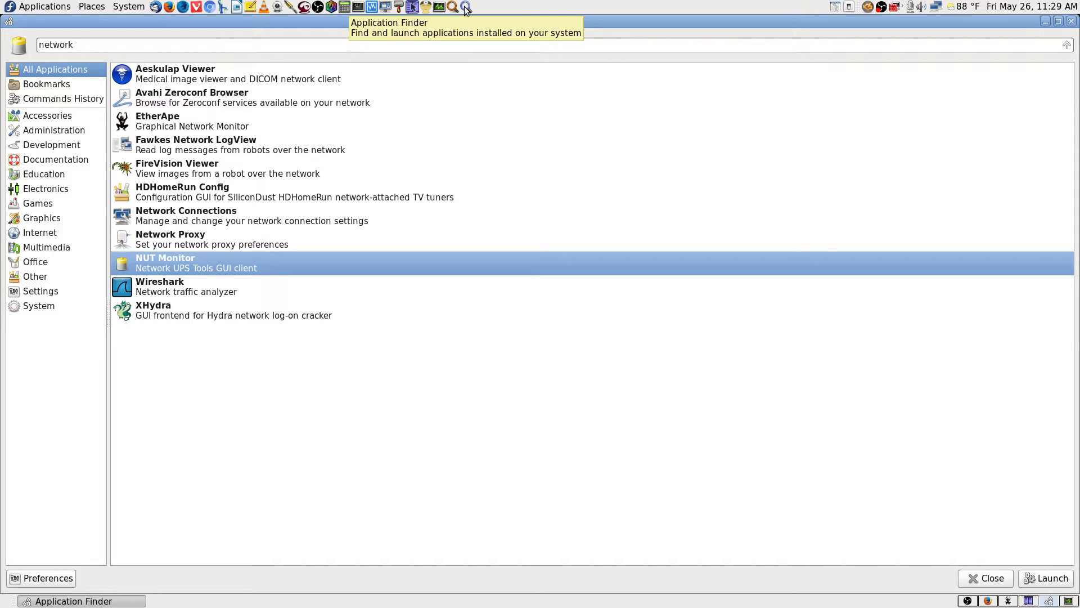
{"action": "key", "text": "Down"}
{"action": "key", "text": "Down"}
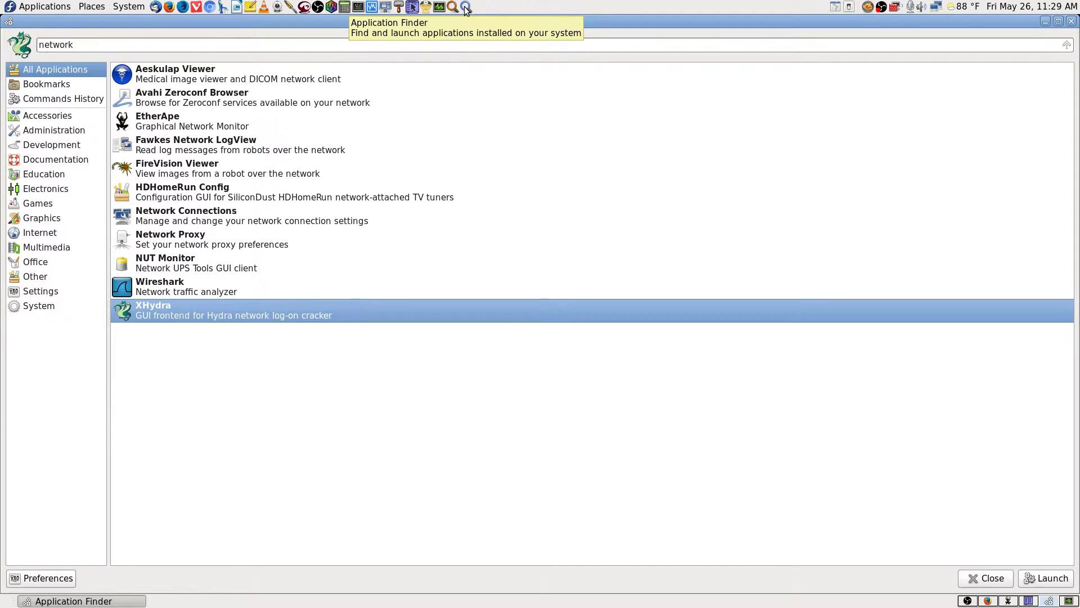
{"action": "key", "text": "Up"}
{"action": "key", "text": "Up"}
{"action": "key", "text": "Up"}
{"action": "key", "text": "Up"}
{"action": "key", "text": "Up"}
{"action": "key", "text": "Up"}
{"action": "key", "text": "Up"}
{"action": "key", "text": "Up"}
{"action": "key", "text": "Up"}
{"action": "key", "text": "Up"}
{"action": "key", "text": "Escape"}
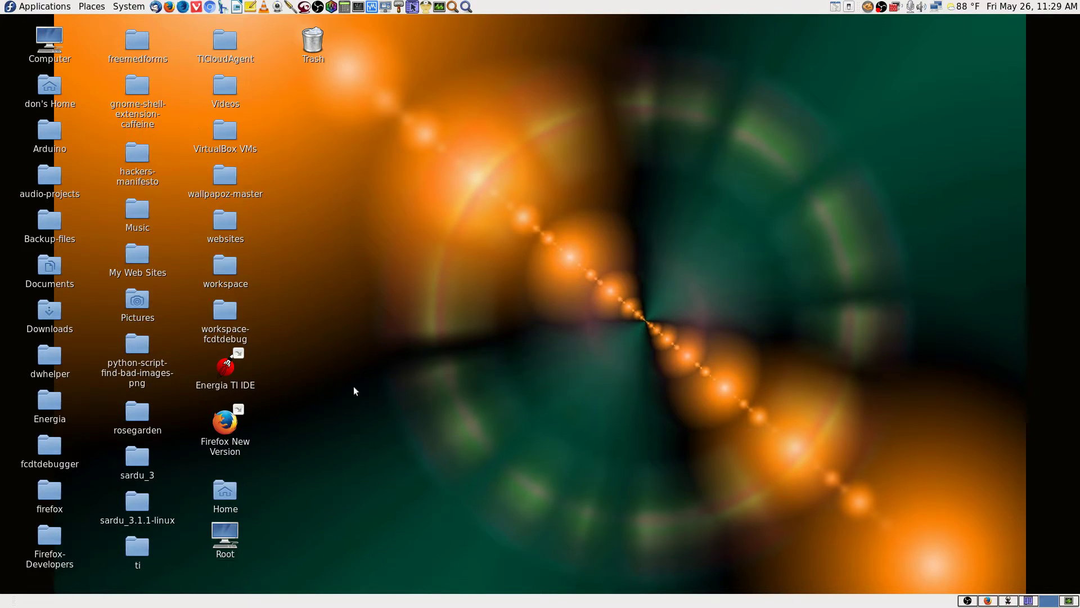
- Return to EtherApe, review its available commands and live traffic map, and close it
{"action": "left_click", "coordinate": [1008, 600]}
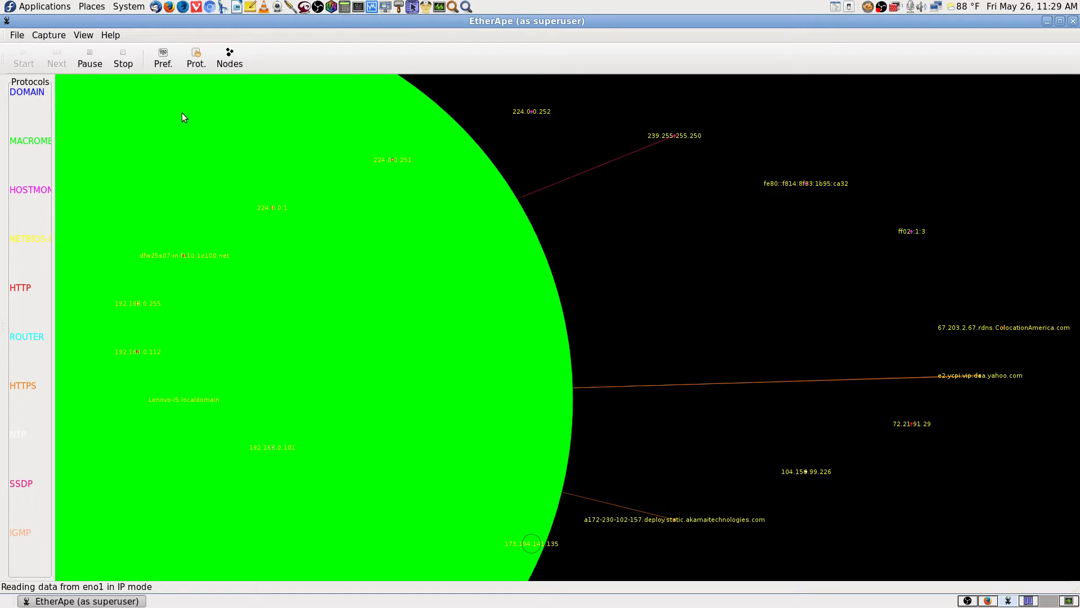
{"action": "left_click", "coordinate": [18, 36]}
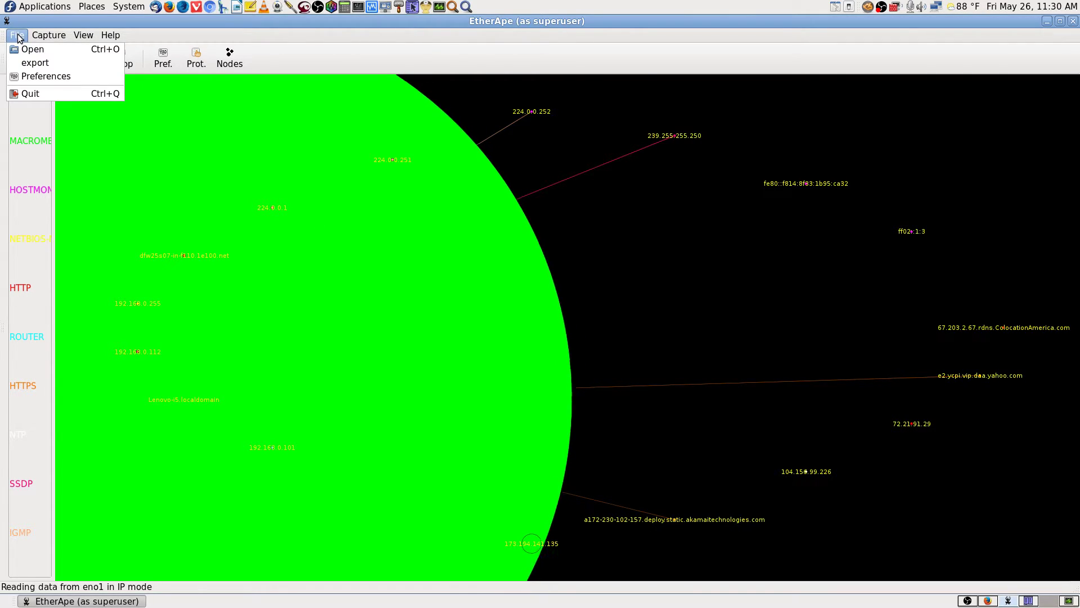
{"action": "mouse_move", "coordinate": [44, 38]}
{"action": "mouse_move", "coordinate": [82, 57]}
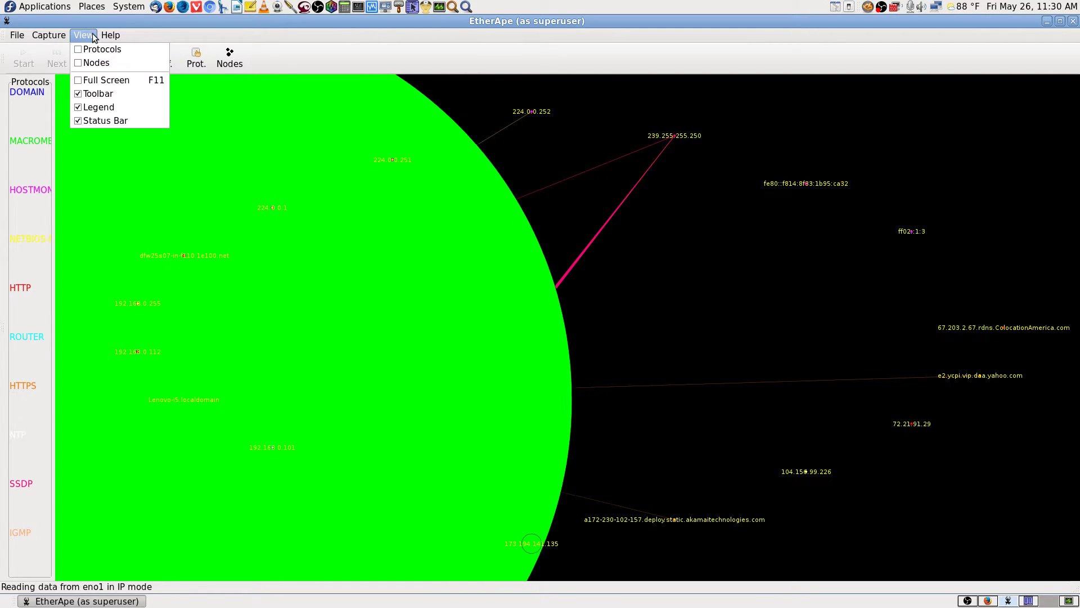
{"action": "mouse_move", "coordinate": [110, 35]}
{"action": "left_click", "coordinate": [181, 30]}
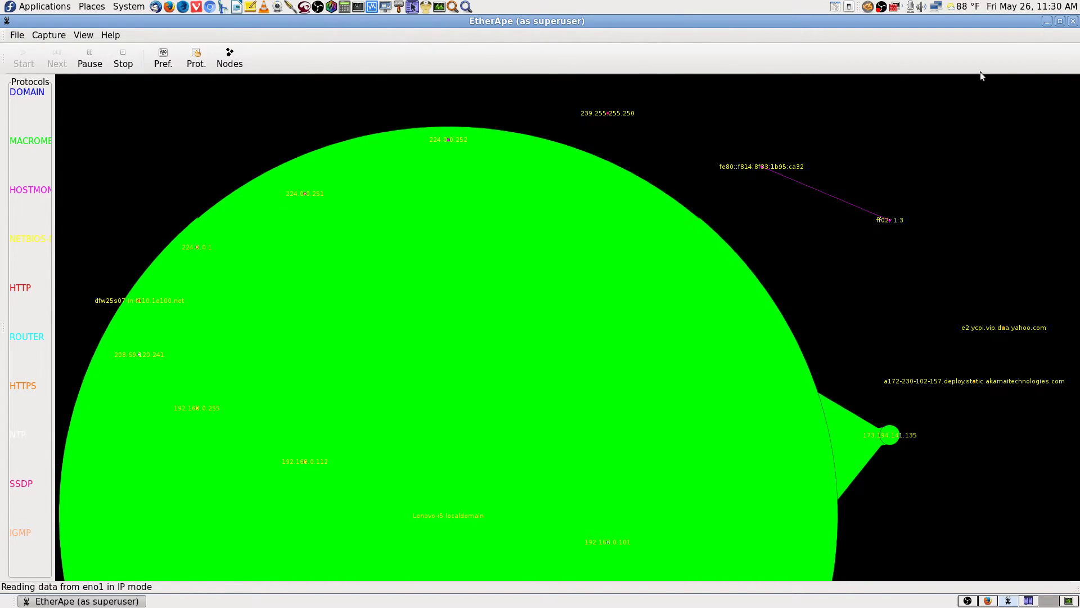
{"action": "left_click", "coordinate": [1073, 21]}
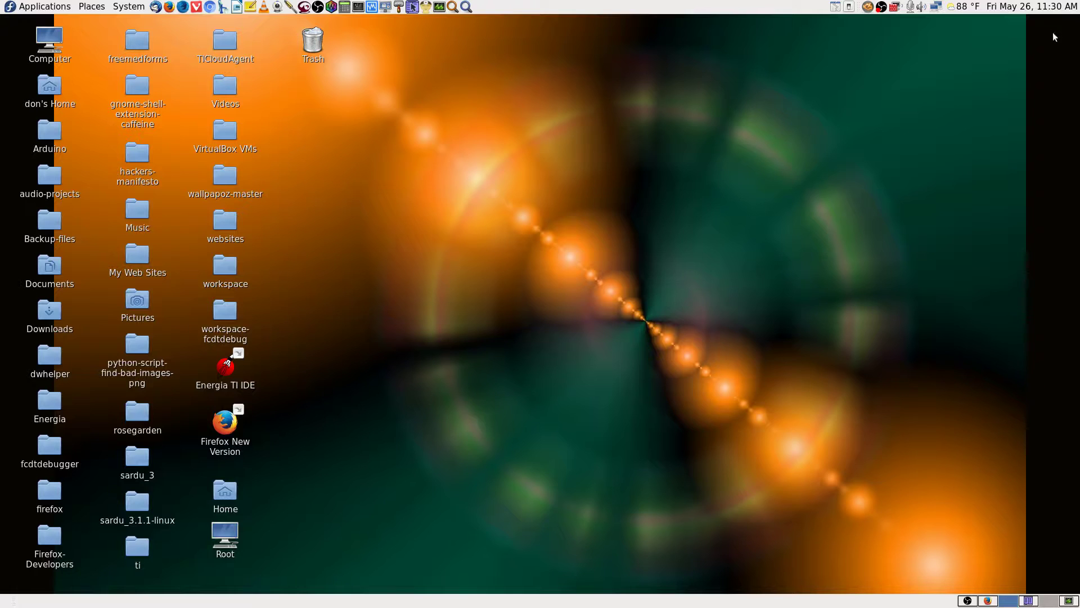
- Search the installed applications for "network", launch NUT Monitor from the matches, and maximize its window
{"action": "left_click", "coordinate": [470, 7]}
{"action": "type", "text": "net"}
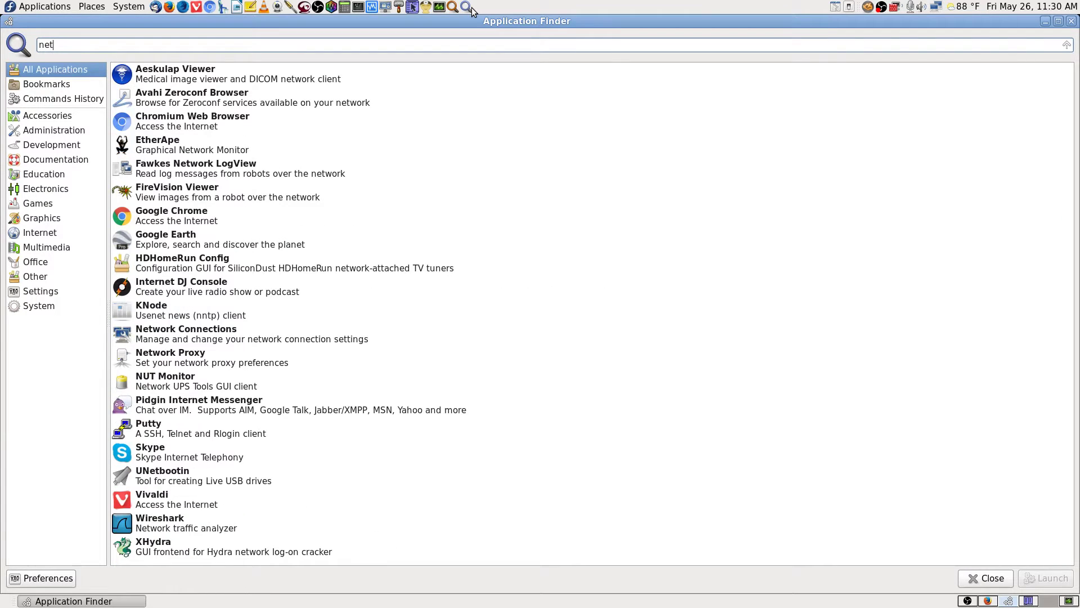
{"action": "type", "text": "work"}
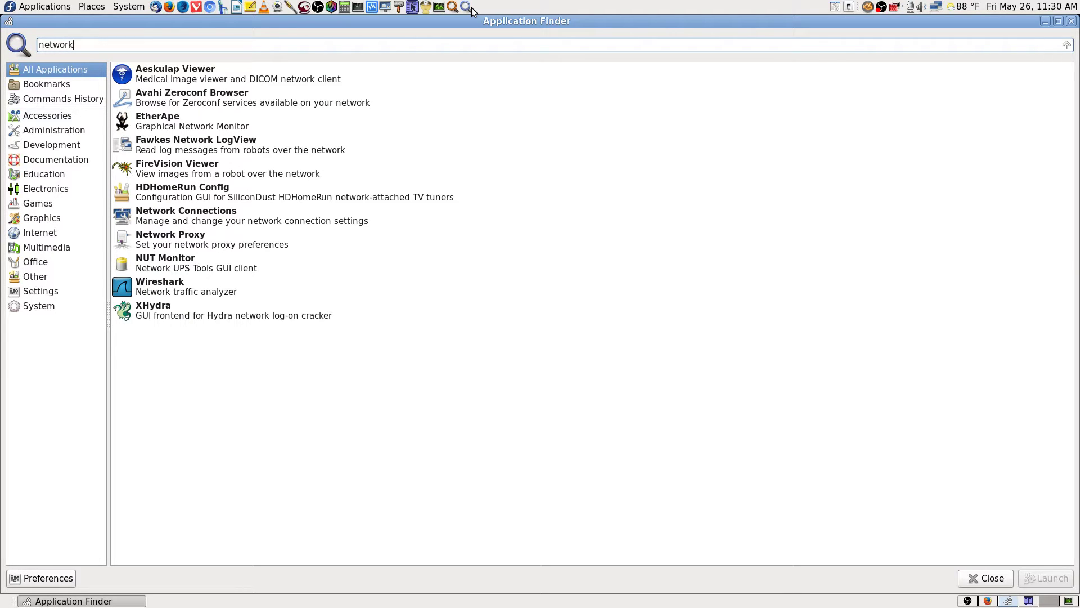
{"action": "key", "text": "Down"}
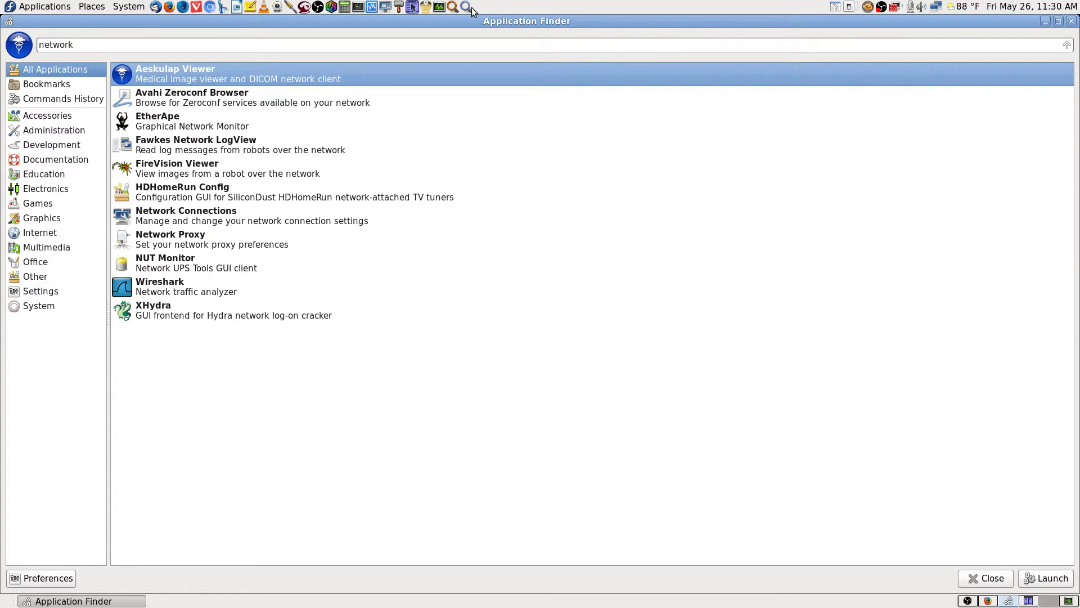
{"action": "key", "text": "Down"}
{"action": "key", "text": "Down"}
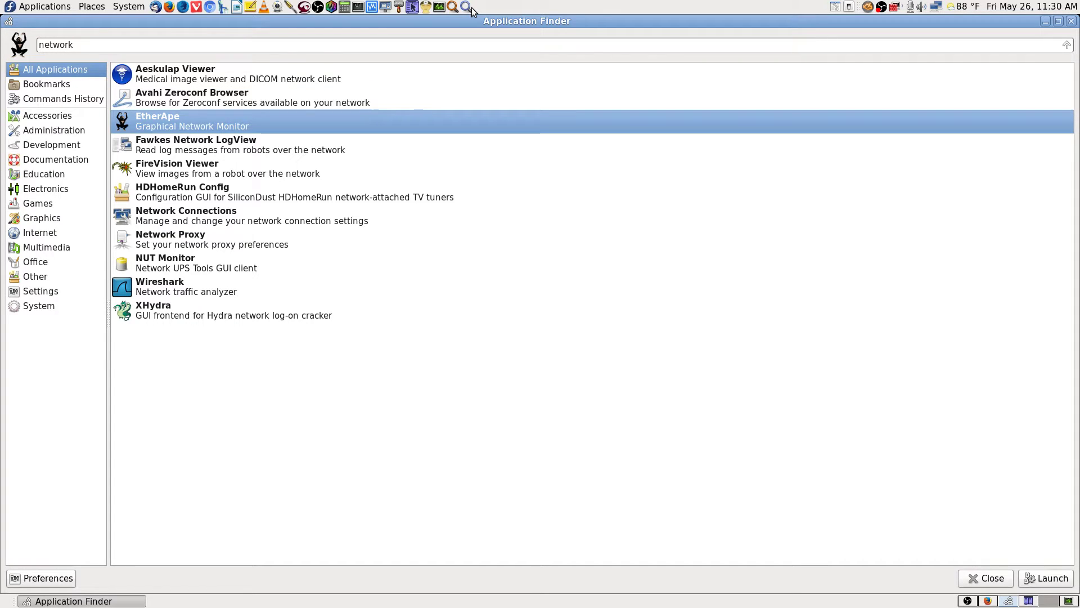
{"action": "key", "text": "Down"}
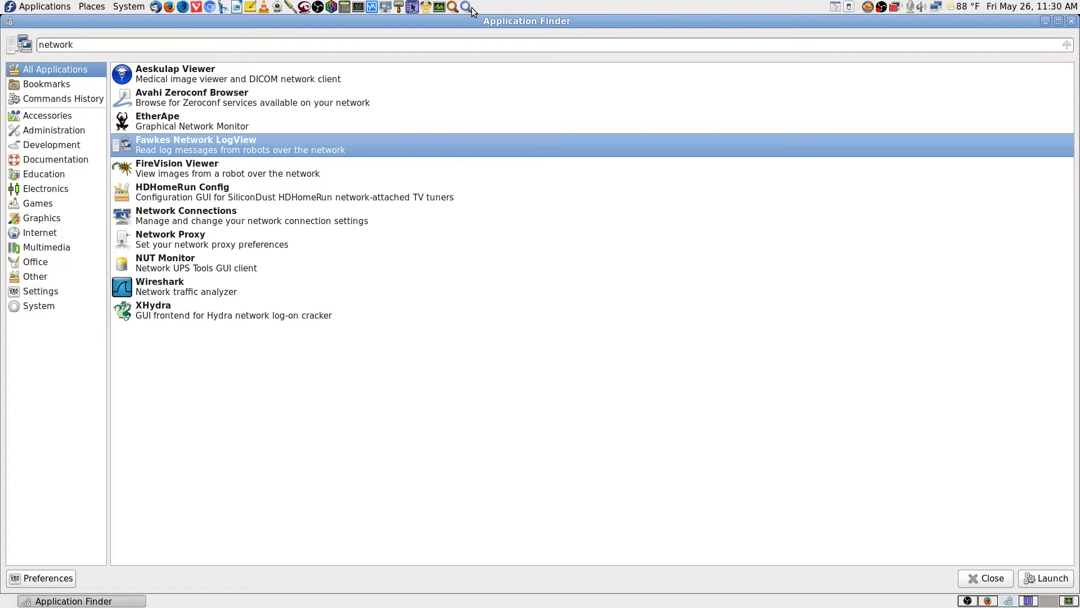
{"action": "key", "text": "Down"}
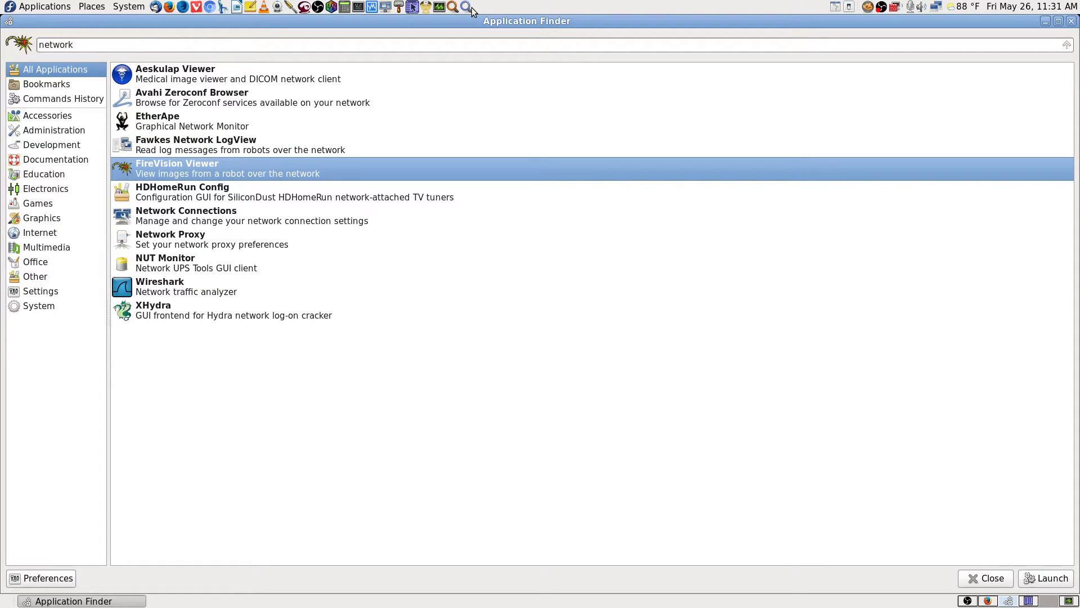
{"action": "key", "text": "Down"}
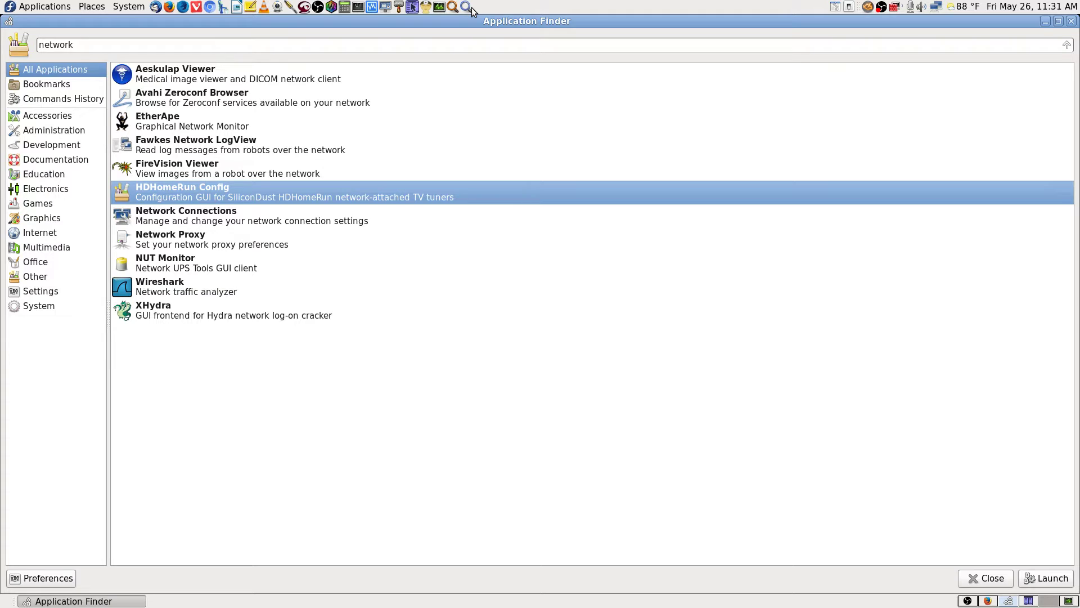
{"action": "key", "text": "Down"}
{"action": "key", "text": "Down"}
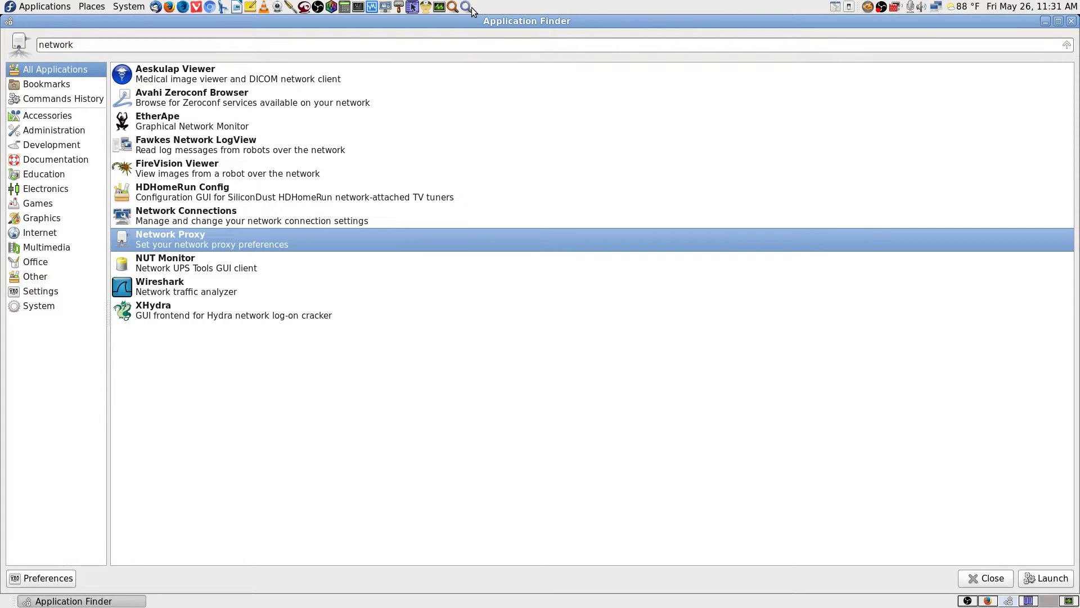
{"action": "key", "text": "Down"}
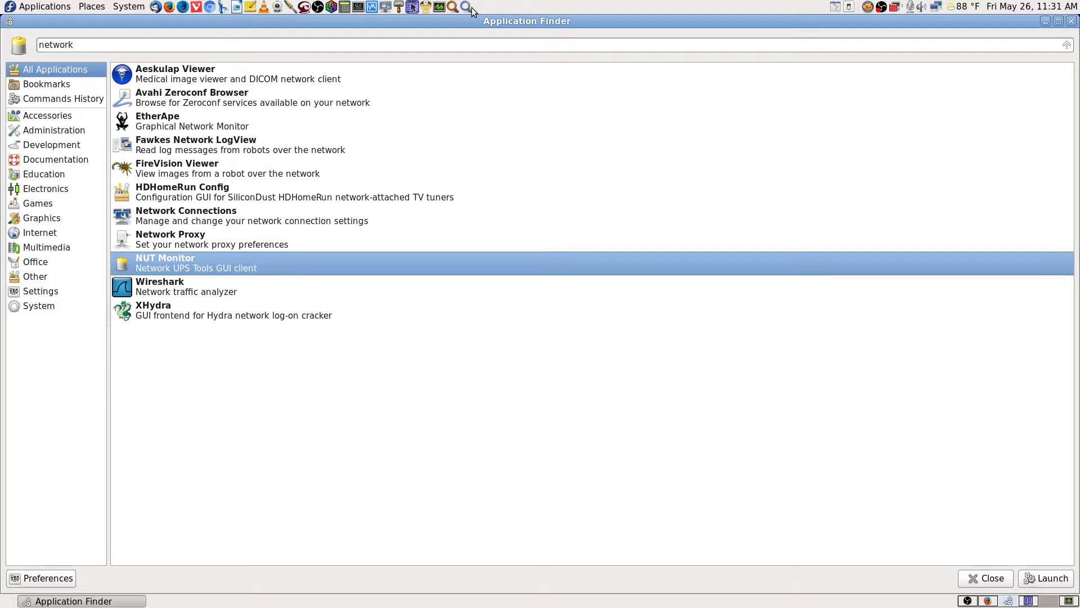
{"action": "key", "text": "Return"}
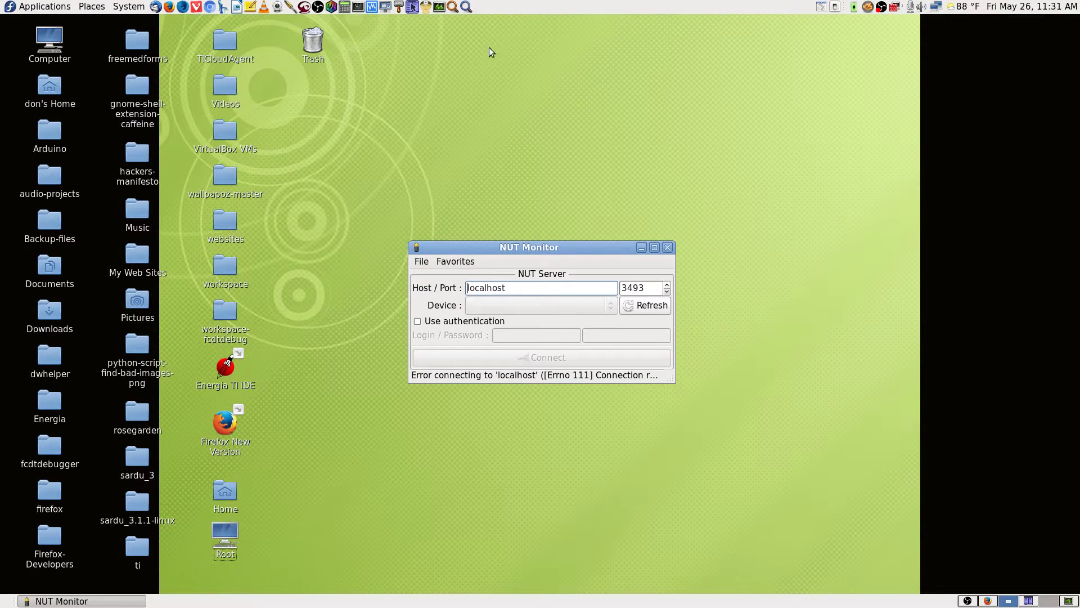
{"action": "left_click", "coordinate": [654, 248]}
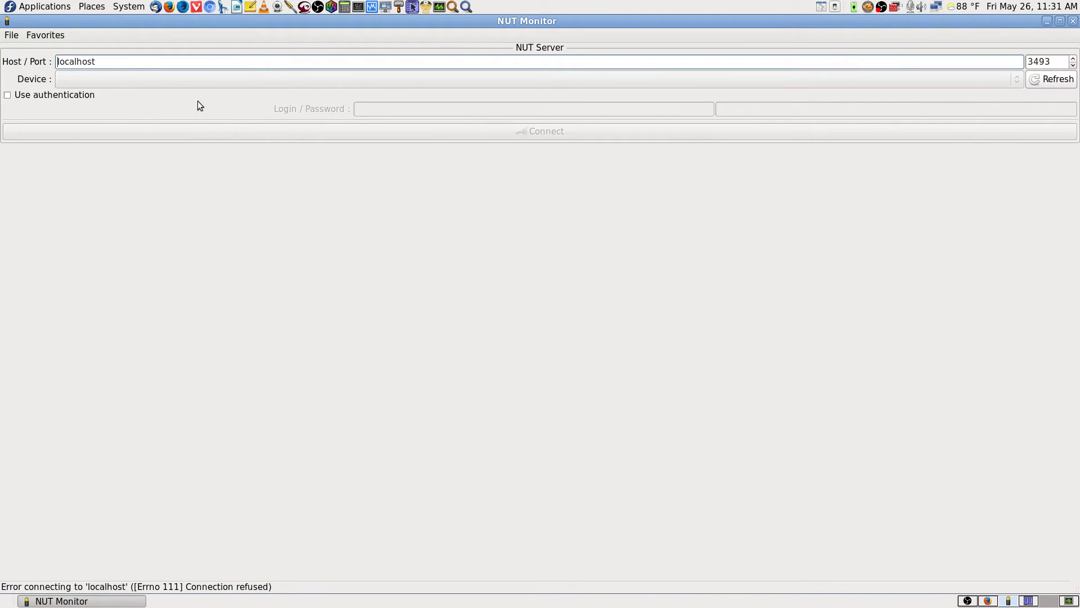
- Try 192.168.0.112 as the NUT server host, check the port setting, and close NUT Monitor
{"action": "double_click", "coordinate": [131, 63]}
{"action": "type", "text": "192.168.0.112"}
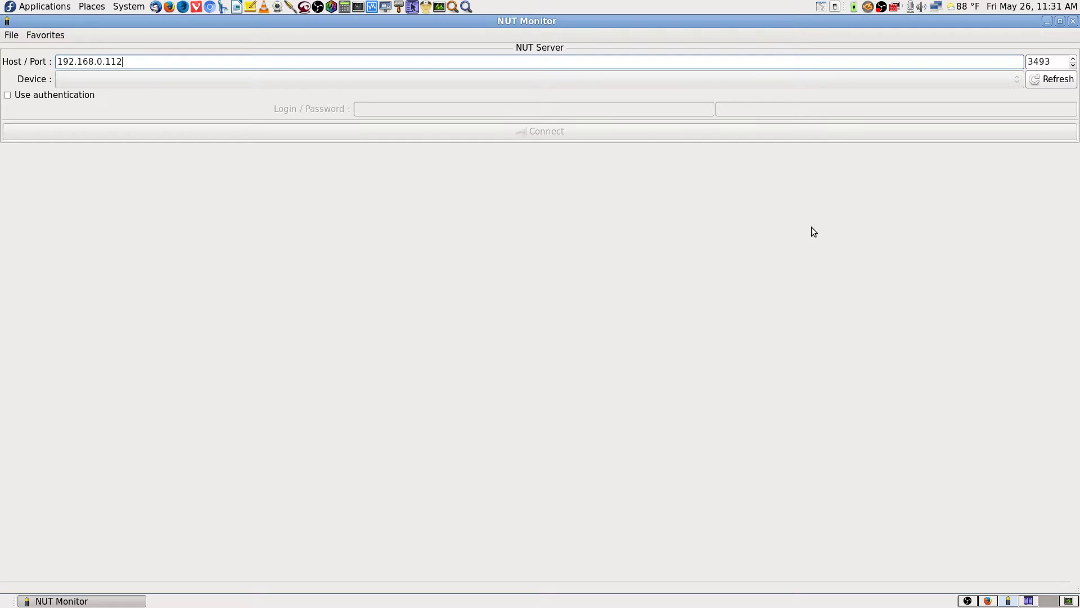
{"action": "left_click", "coordinate": [1054, 59]}
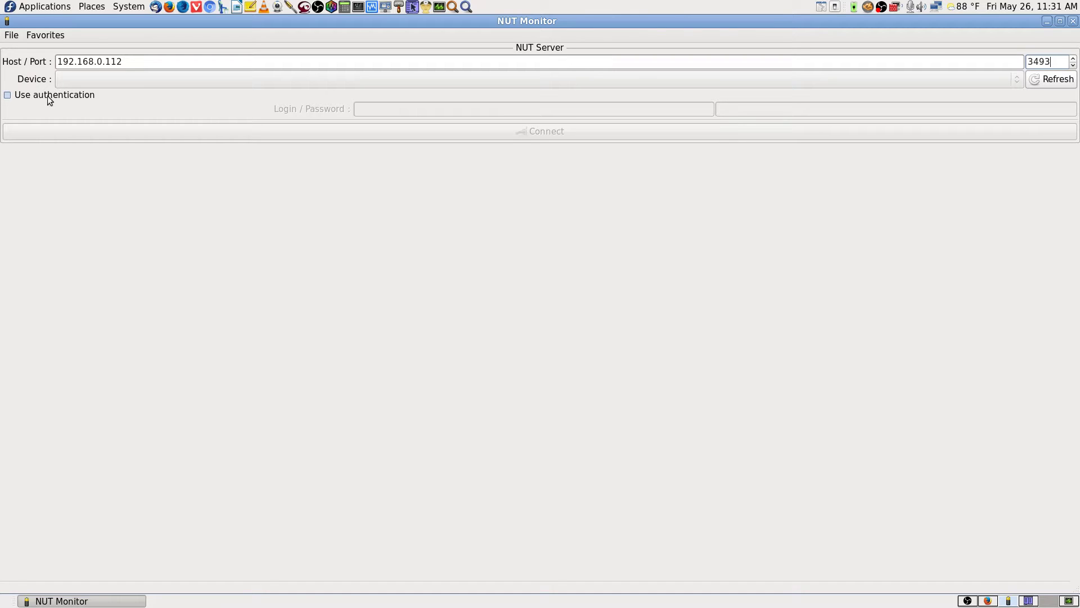
{"action": "left_click_drag", "start_coordinate": [1054, 61], "coordinate": [1004, 53]}
{"action": "left_click", "coordinate": [1074, 22]}
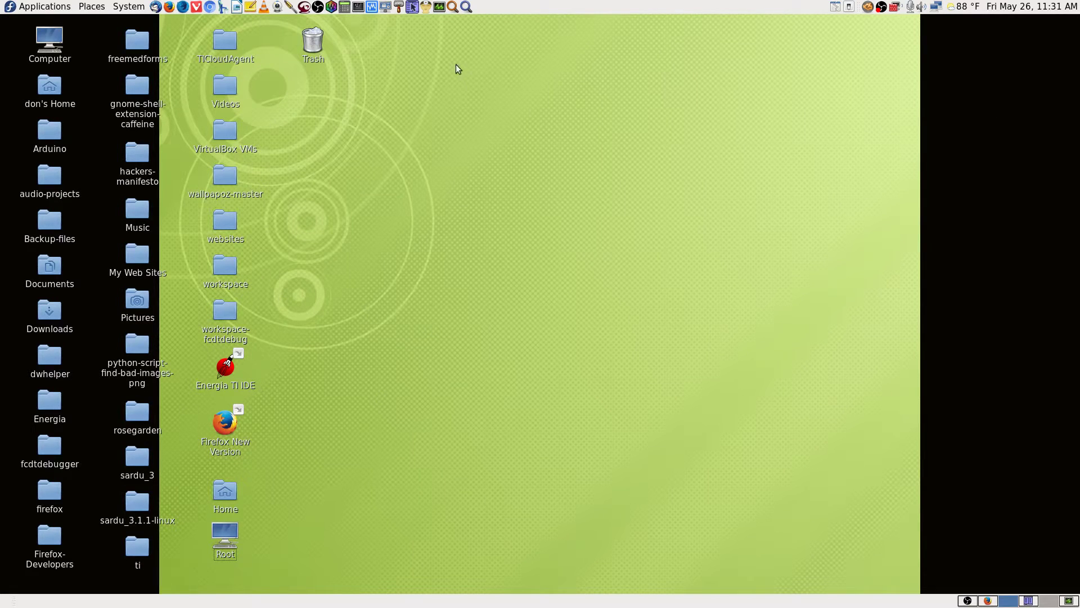
- Search the installed applications for "trace" and "route", then close the finder without launching anything
{"action": "left_click", "coordinate": [466, 7]}
{"action": "type", "text": "race"}
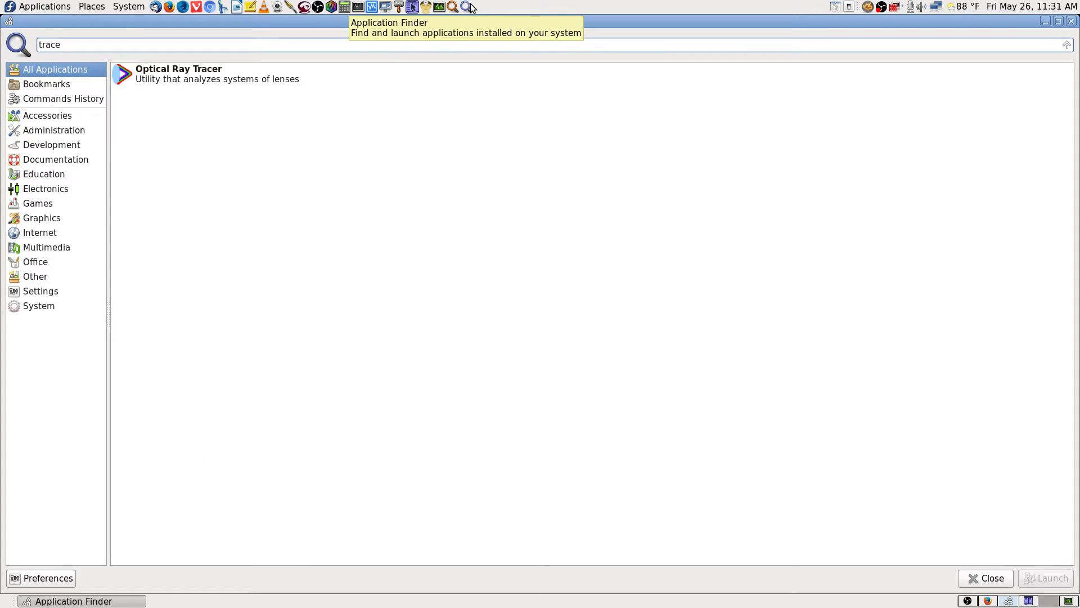
{"action": "key", "text": "BackSpace"}
{"action": "key", "text": "BackSpace"}
{"action": "key", "text": "BackSpace"}
{"action": "key", "text": "BackSpace"}
{"action": "key", "text": "BackSpace"}
{"action": "type", "text": "rou"}
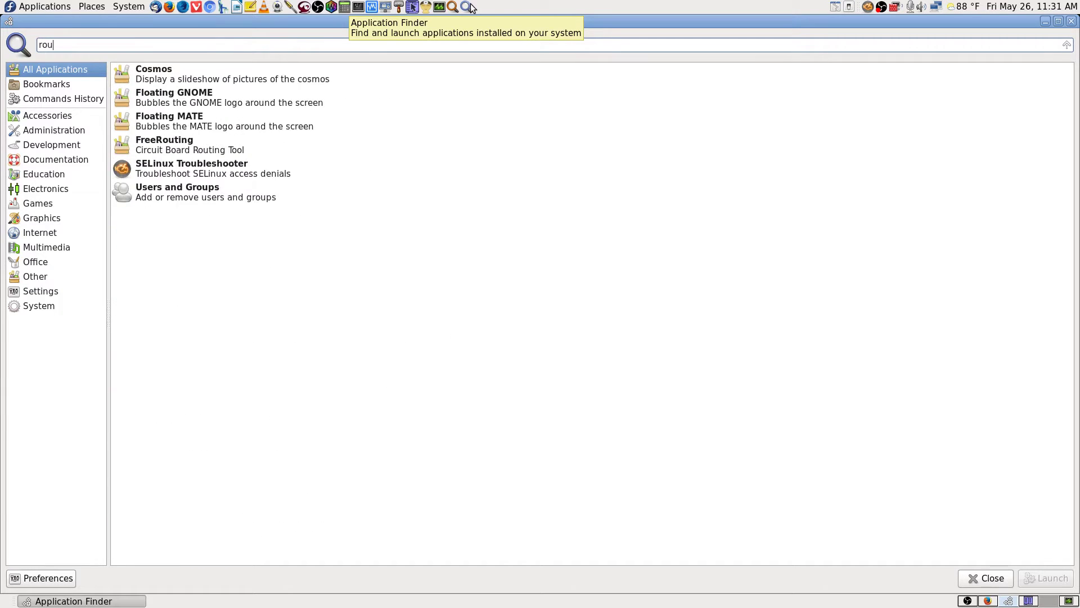
{"action": "type", "text": "te"}
{"action": "key", "text": "BackSpace"}
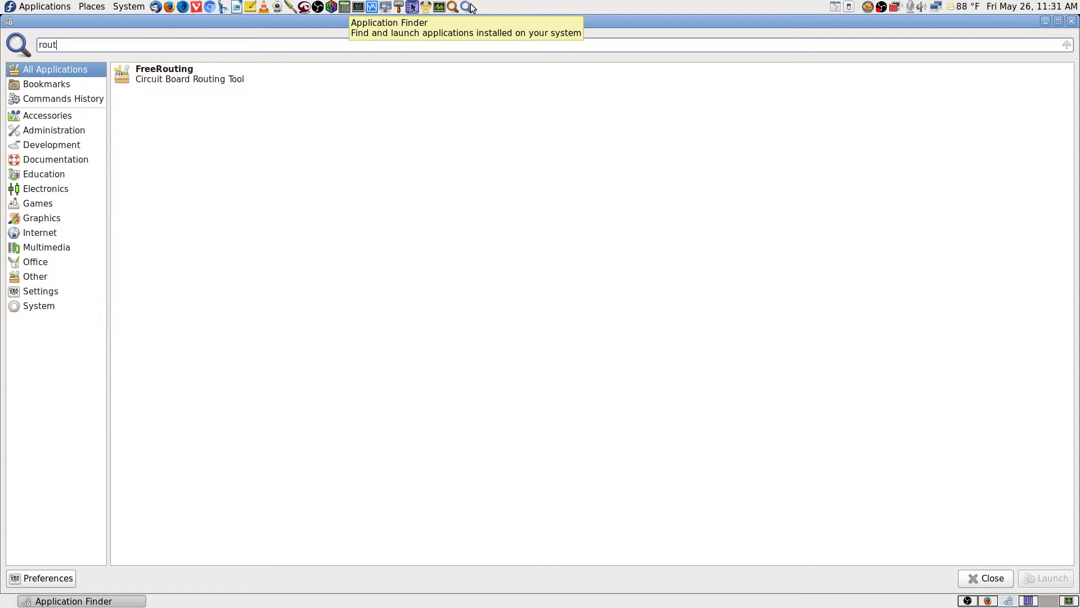
{"action": "key", "text": "BackSpace"}
{"action": "key", "text": "BackSpace"}
{"action": "key", "text": "BackSpace"}
{"action": "key", "text": "BackSpace"}
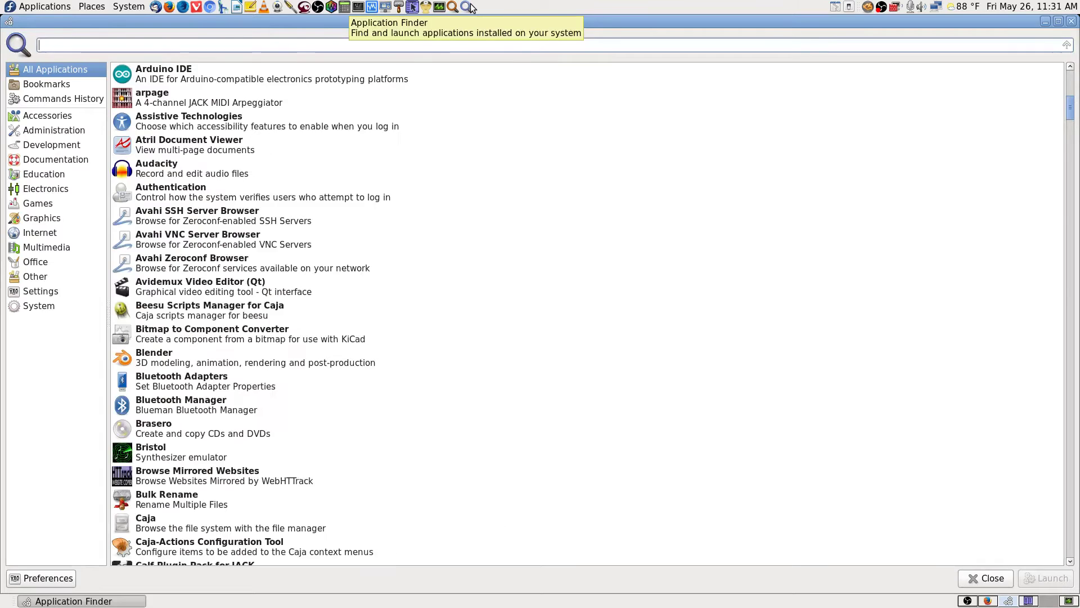
{"action": "left_click", "coordinate": [1071, 20]}
- Look through the installed Internet applications and launch Ettercap
{"action": "left_click", "coordinate": [42, 4]}
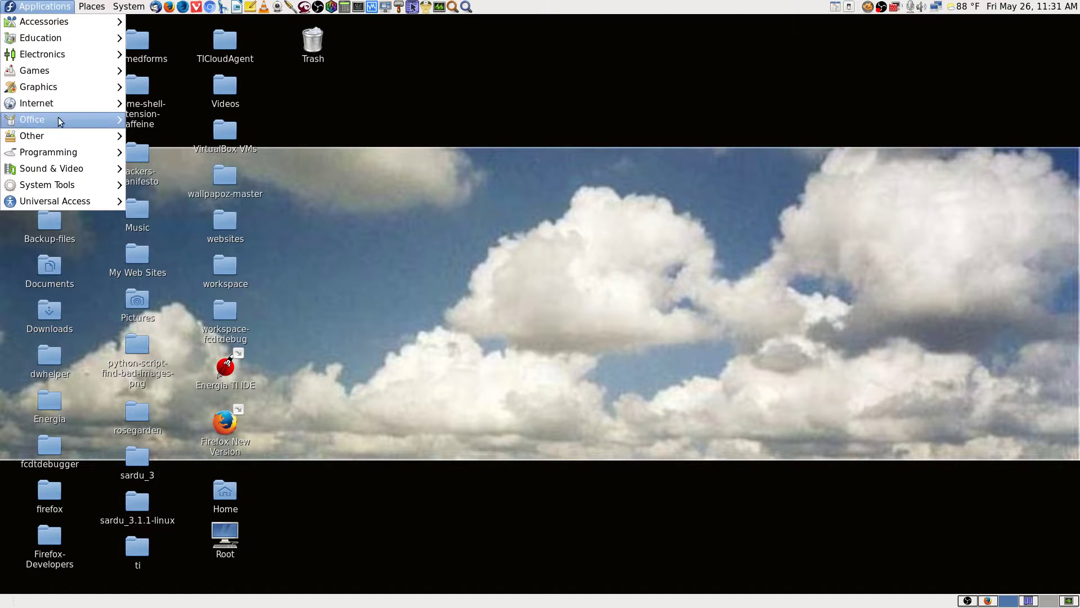
{"action": "mouse_move", "coordinate": [41, 103]}
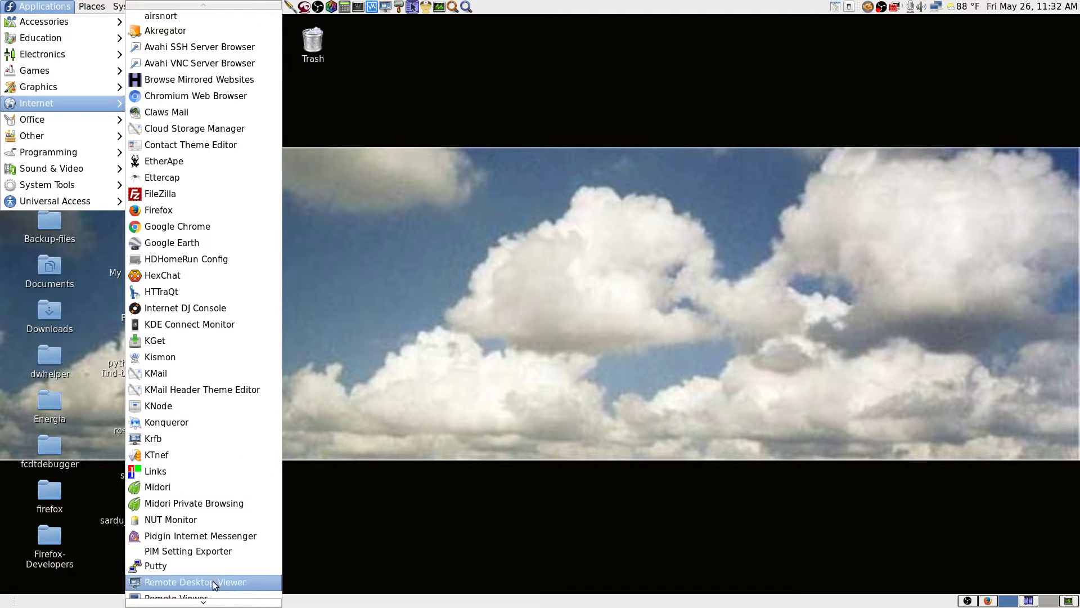
{"action": "mouse_move", "coordinate": [211, 602]}
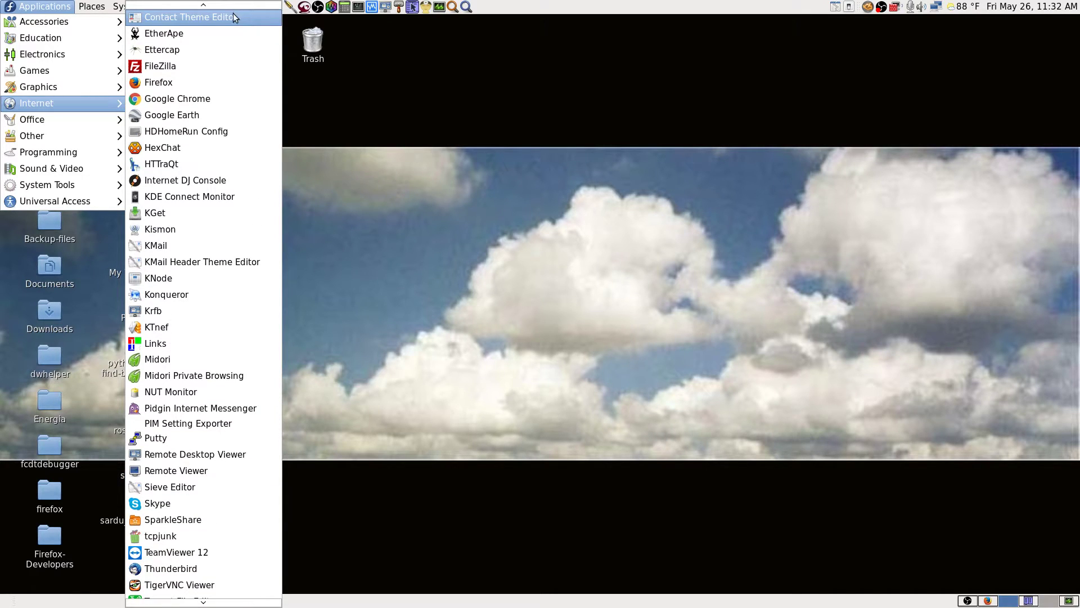
{"action": "left_click", "coordinate": [218, 48]}
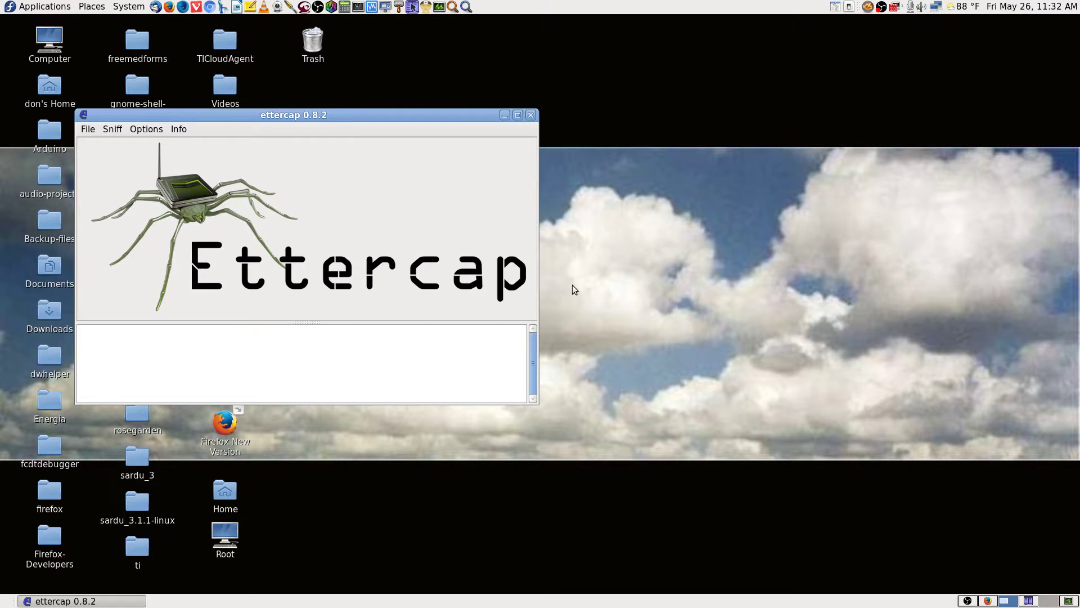
- Look through Ettercap's available commands and close it without starting a capture
{"action": "left_click", "coordinate": [88, 129]}
{"action": "mouse_move", "coordinate": [118, 133]}
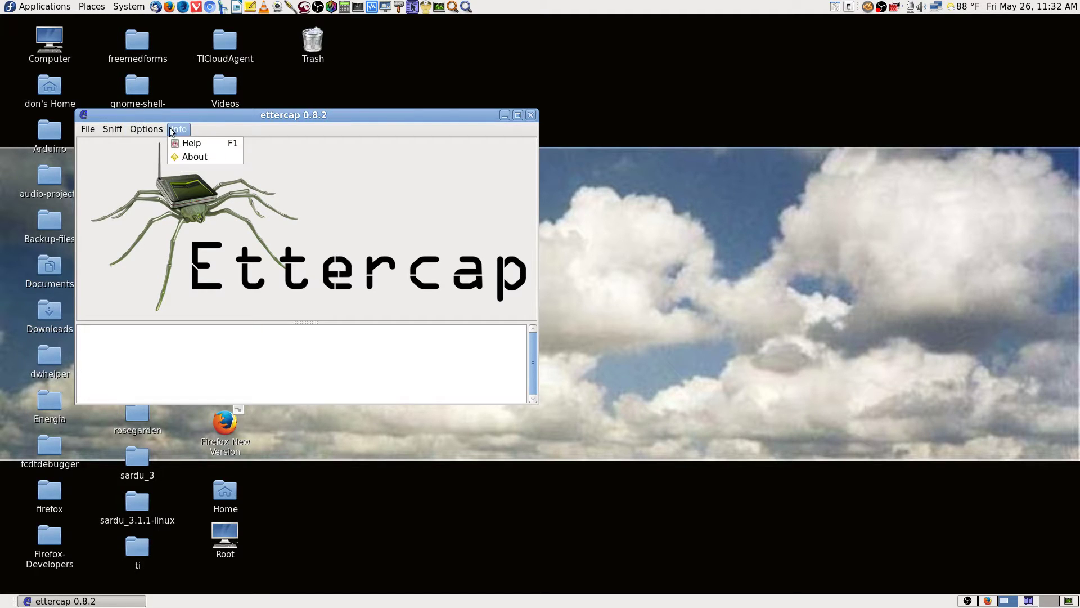
{"action": "left_click", "coordinate": [261, 212]}
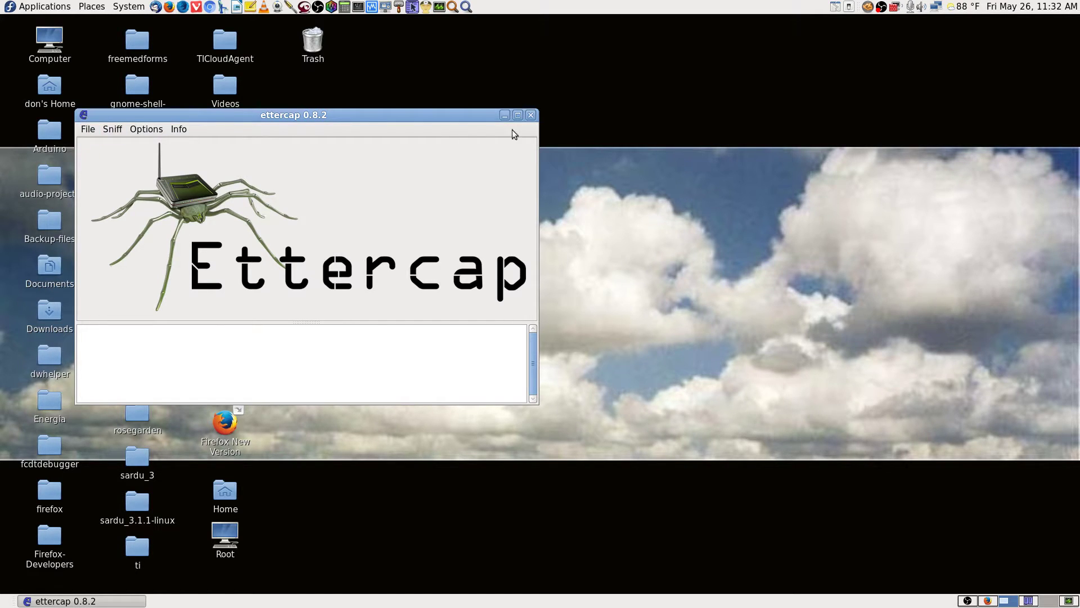
{"action": "left_click", "coordinate": [531, 117]}
- Launch EtherApe again from the Internet applications and close its window
{"action": "left_click", "coordinate": [42, 6]}
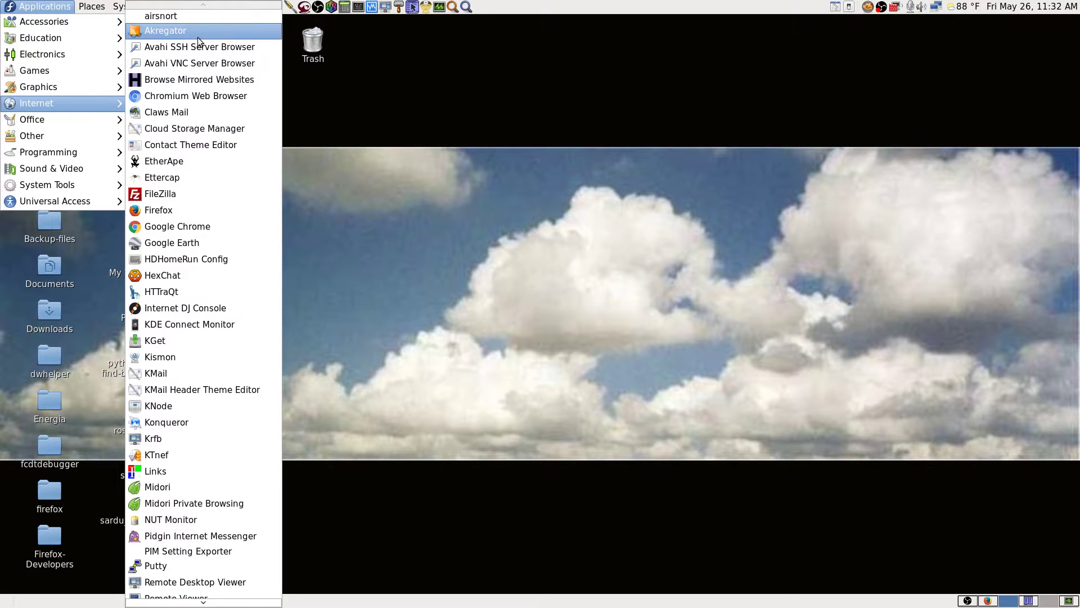
{"action": "left_click", "coordinate": [231, 159]}
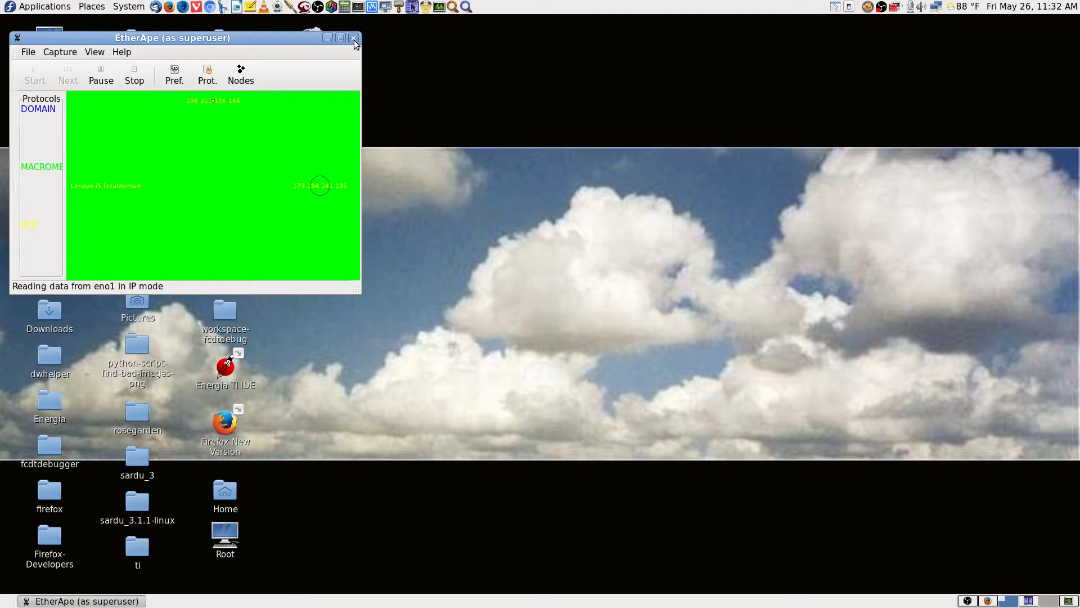
{"action": "left_click", "coordinate": [354, 39]}
- Look through the full list of installed Internet applications for further network tools
{"action": "left_click", "coordinate": [45, 6]}
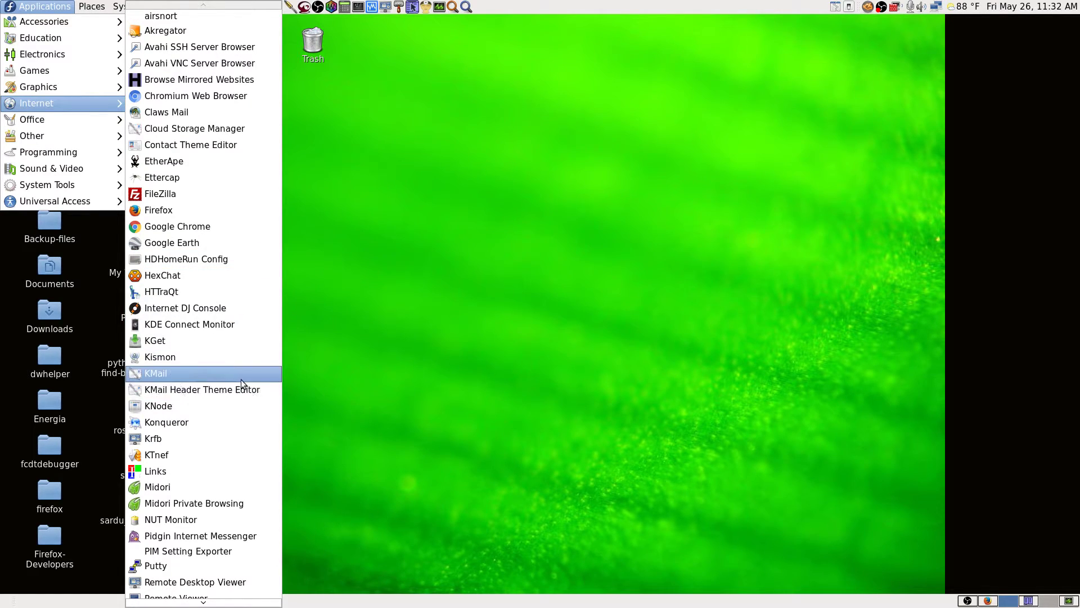
{"action": "scroll", "coordinate": [231, 445], "scroll_direction": "down", "scroll_amount": 2}
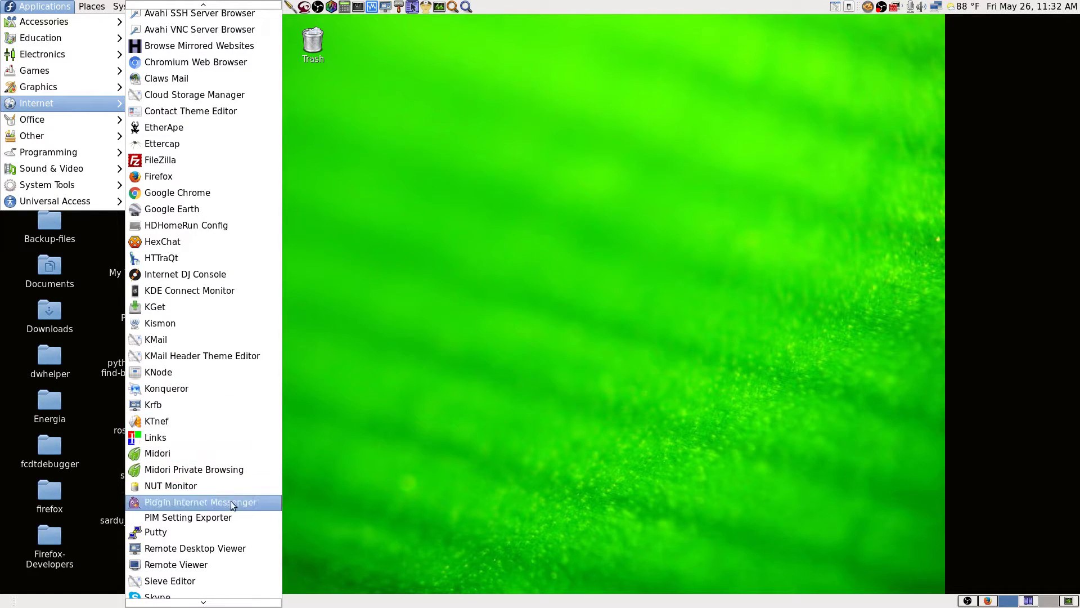
{"action": "scroll", "coordinate": [237, 501], "scroll_direction": "down", "scroll_amount": 1}
{"action": "scroll", "coordinate": [237, 502], "scroll_direction": "down", "scroll_amount": 8}
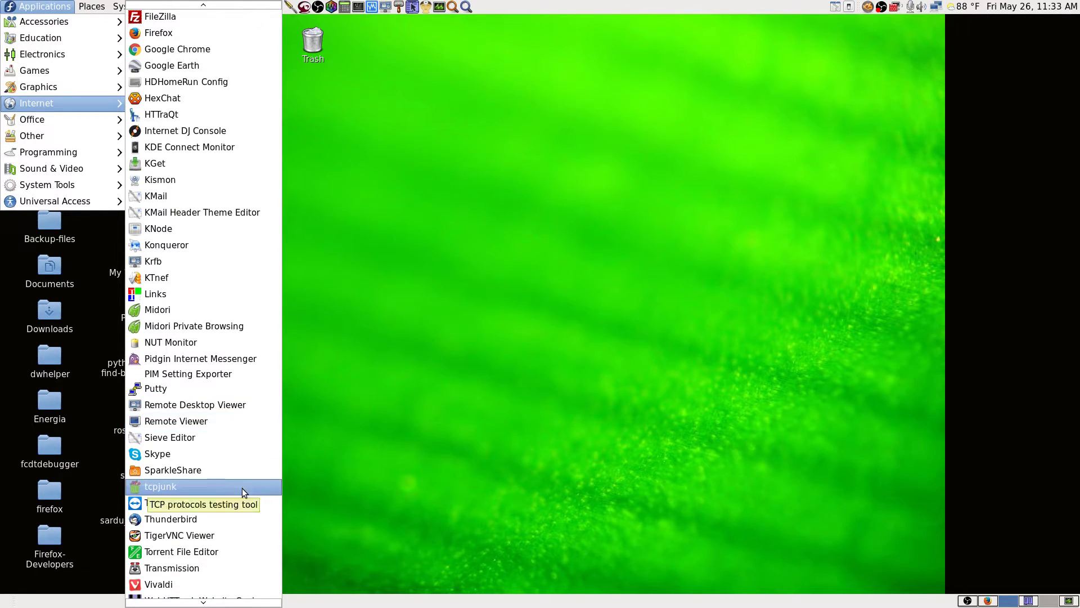
{"action": "scroll", "coordinate": [242, 487], "scroll_direction": "down", "scroll_amount": 3}
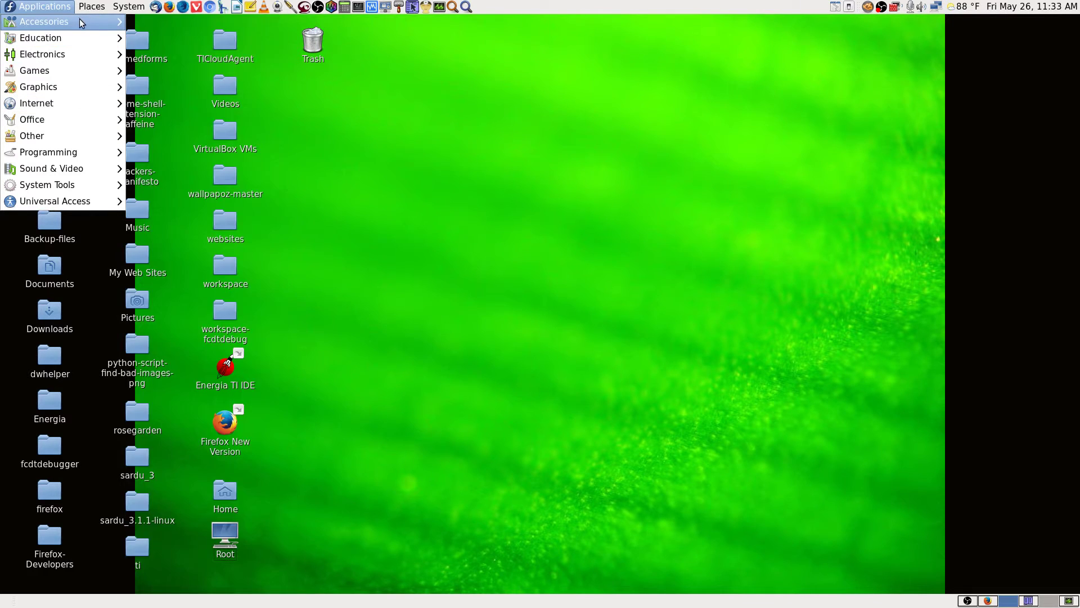
- Look through the Accessories, Other, System Tools and remaining application categories without launching anything
{"action": "mouse_move", "coordinate": [78, 23]}
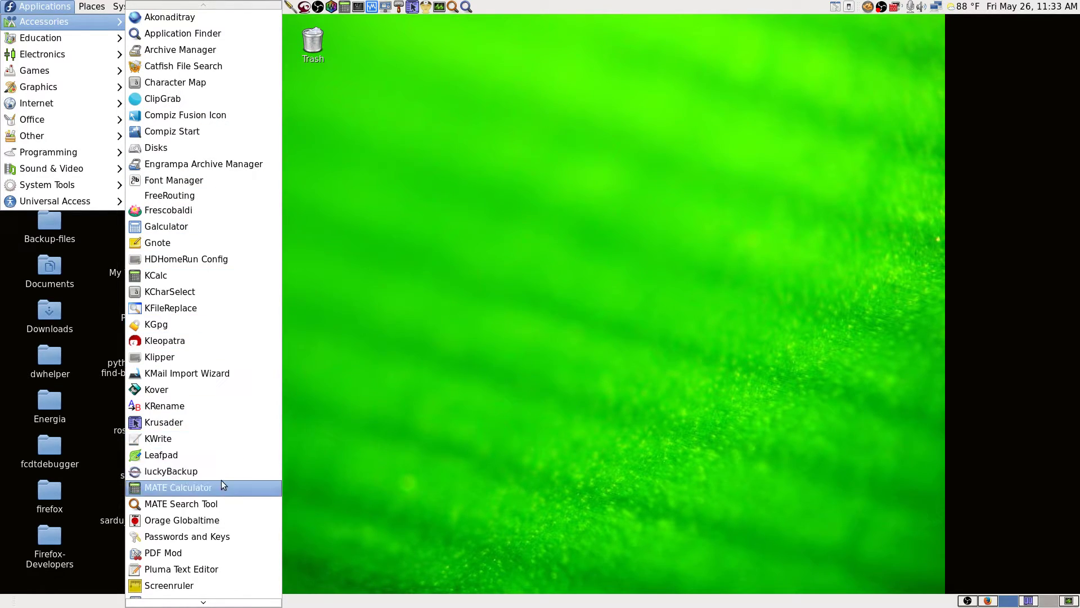
{"action": "mouse_move", "coordinate": [219, 603]}
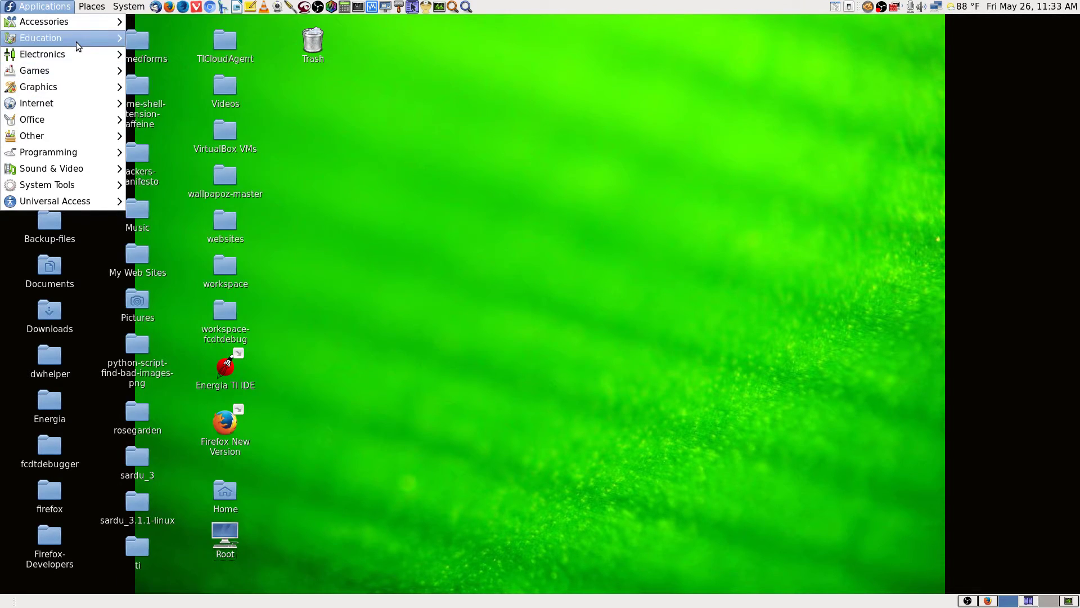
{"action": "mouse_move", "coordinate": [77, 43]}
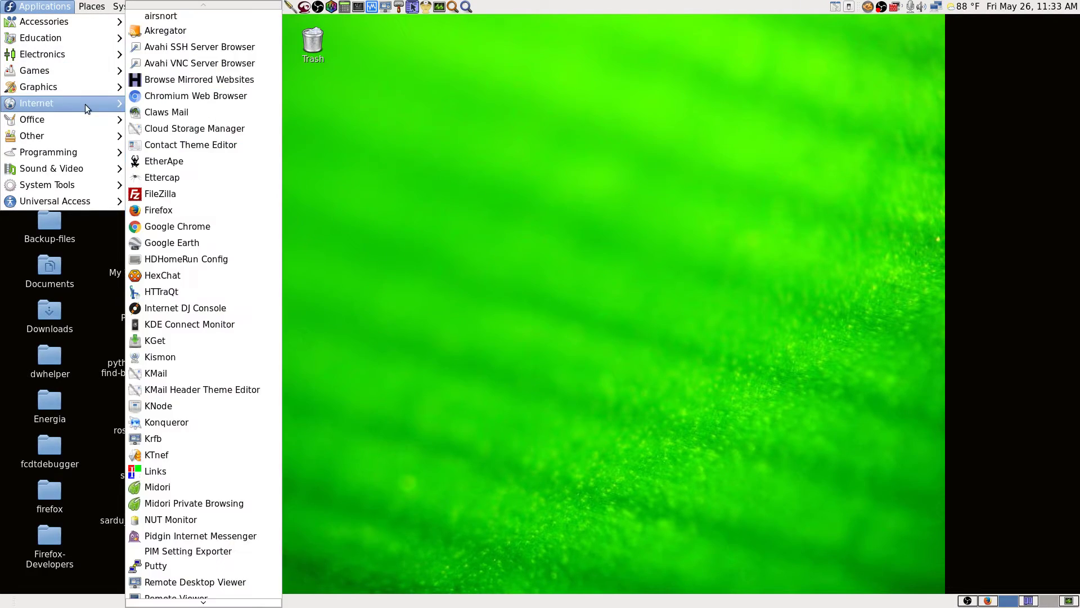
{"action": "mouse_move", "coordinate": [85, 125]}
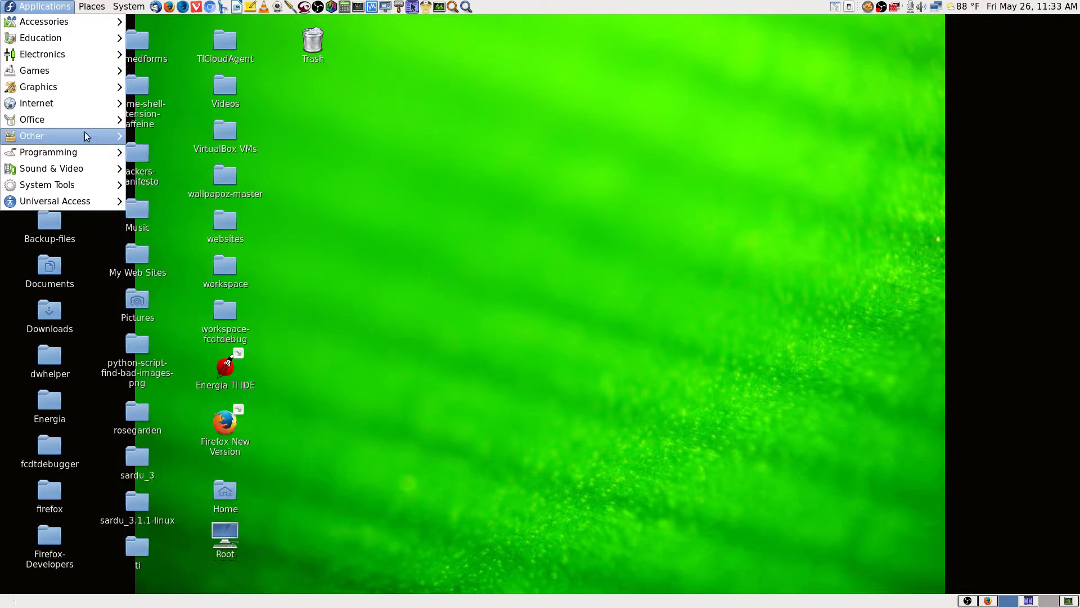
{"action": "mouse_move", "coordinate": [87, 148]}
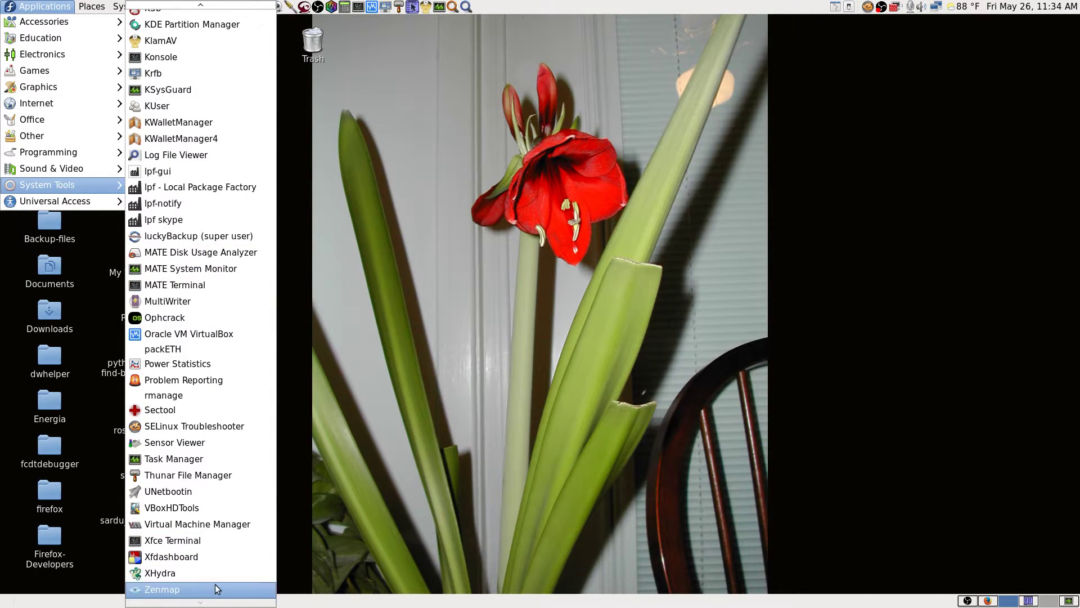
{"action": "mouse_move", "coordinate": [113, 206]}
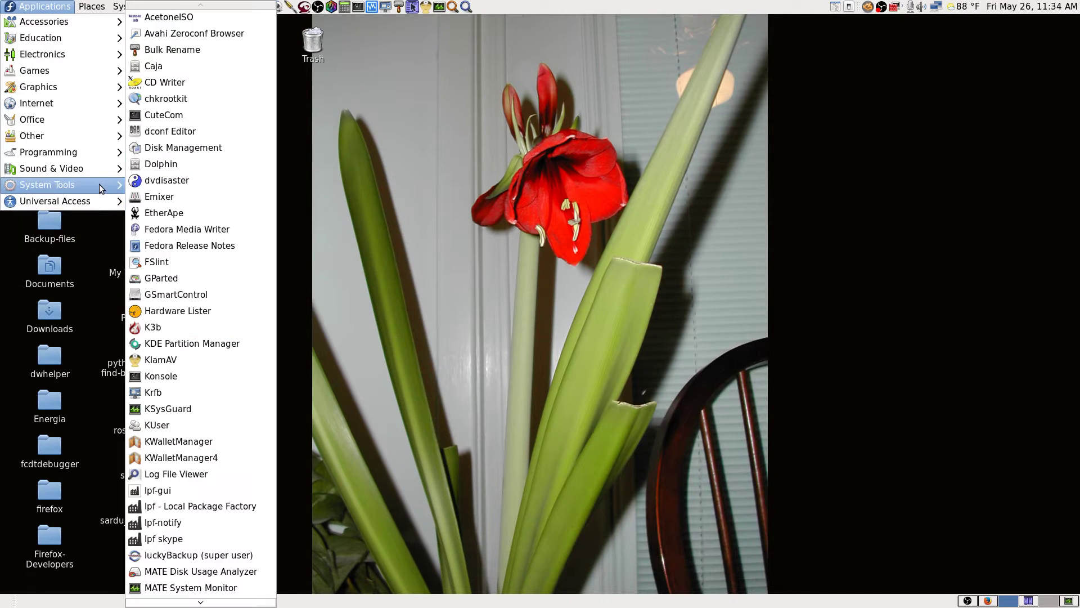
{"action": "left_click", "coordinate": [848, 500]}
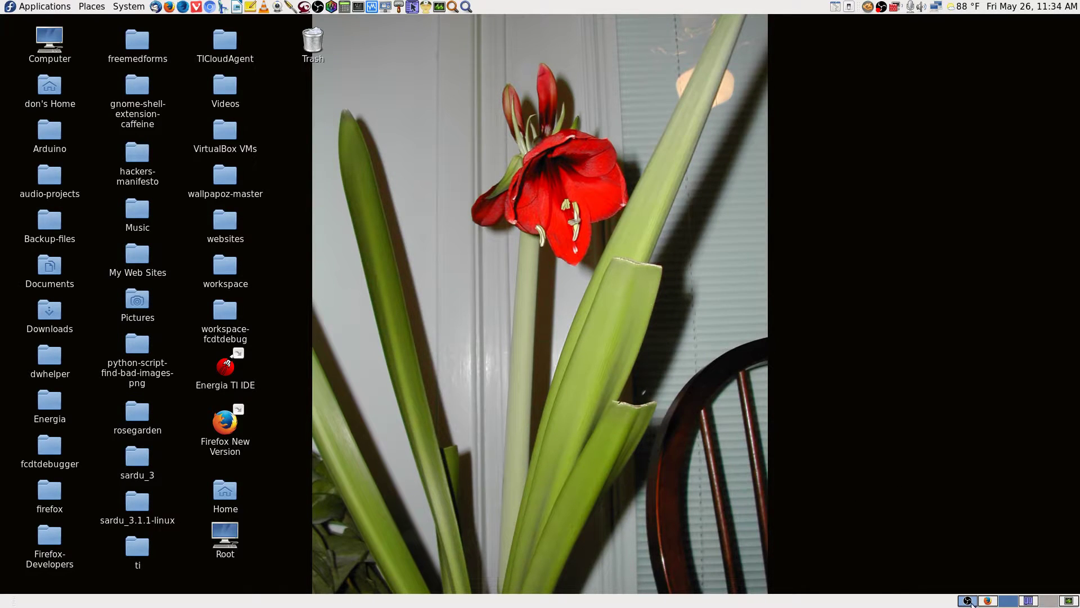
- Switch to the OBS workspace and change the live scene to Cams Both 1 & 2
{"action": "left_click", "coordinate": [989, 602]}
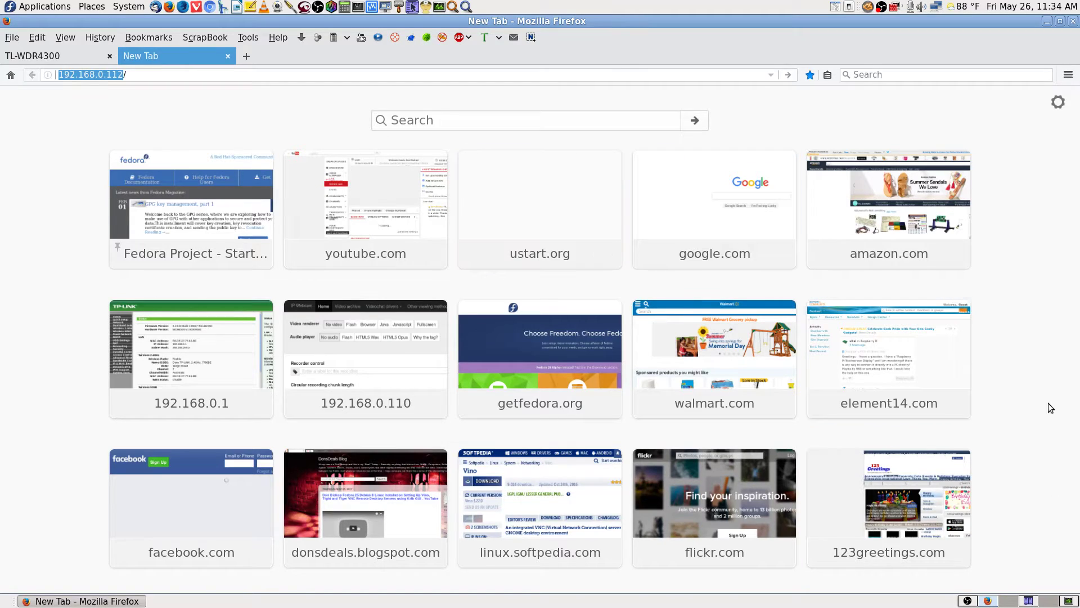
{"action": "left_click", "coordinate": [968, 601]}
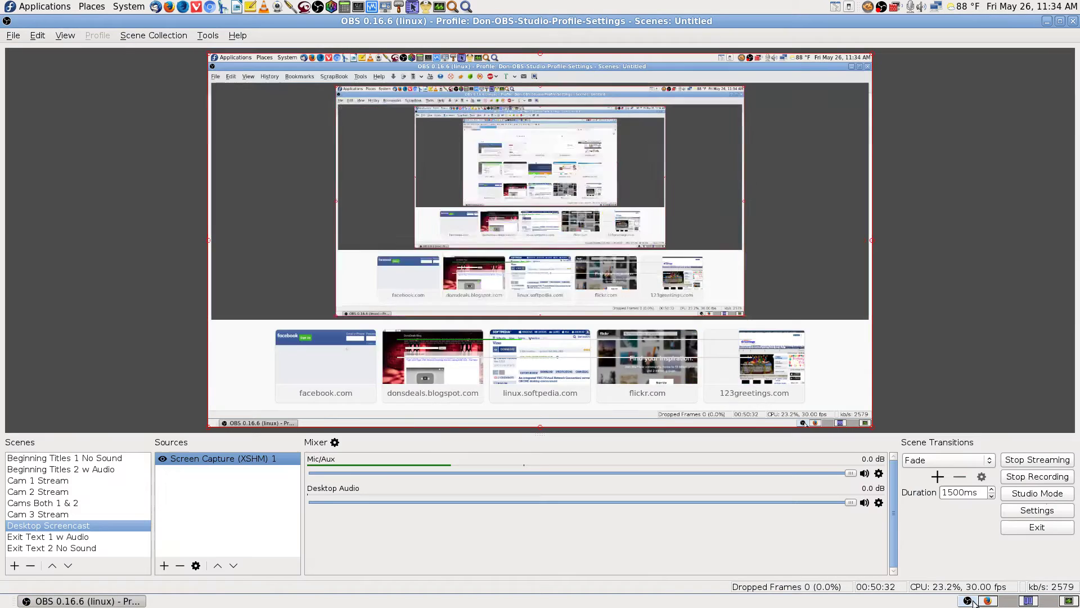
{"action": "left_click", "coordinate": [988, 602]}
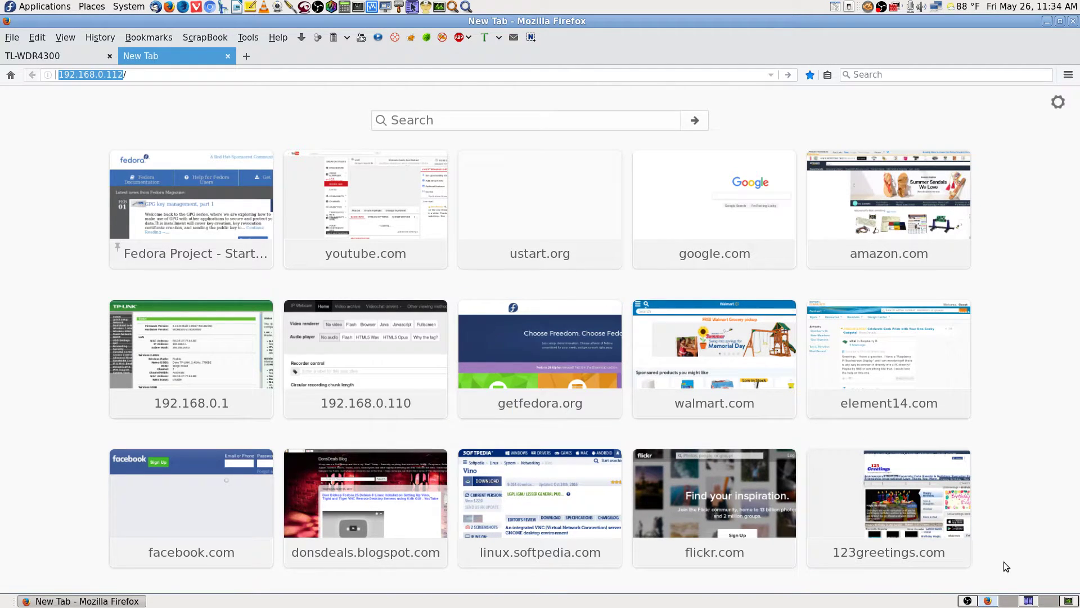
{"action": "left_click", "coordinate": [967, 600]}
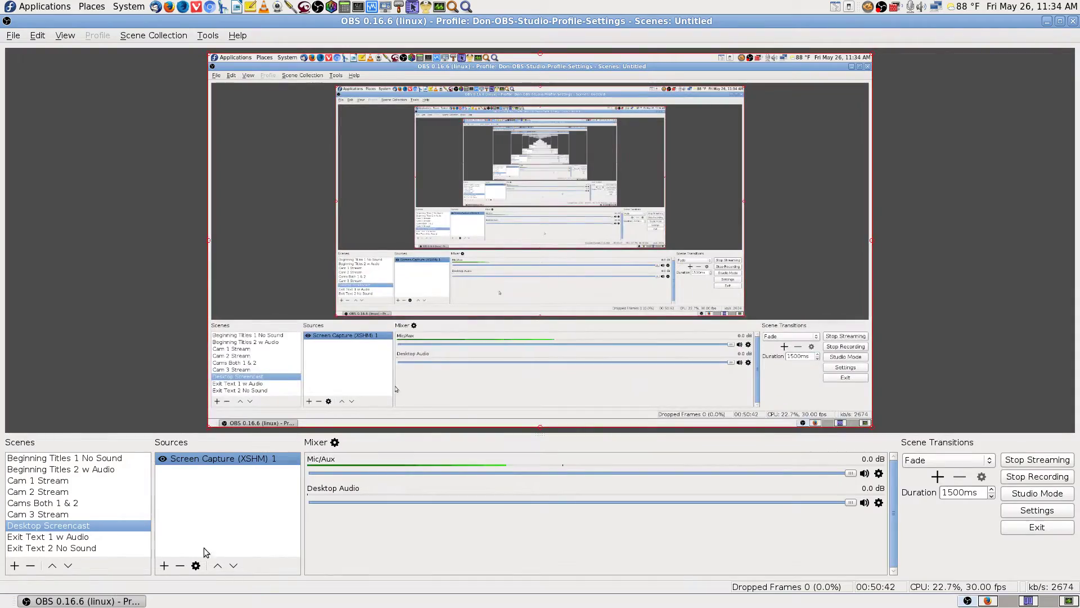
{"action": "left_click", "coordinate": [90, 503]}
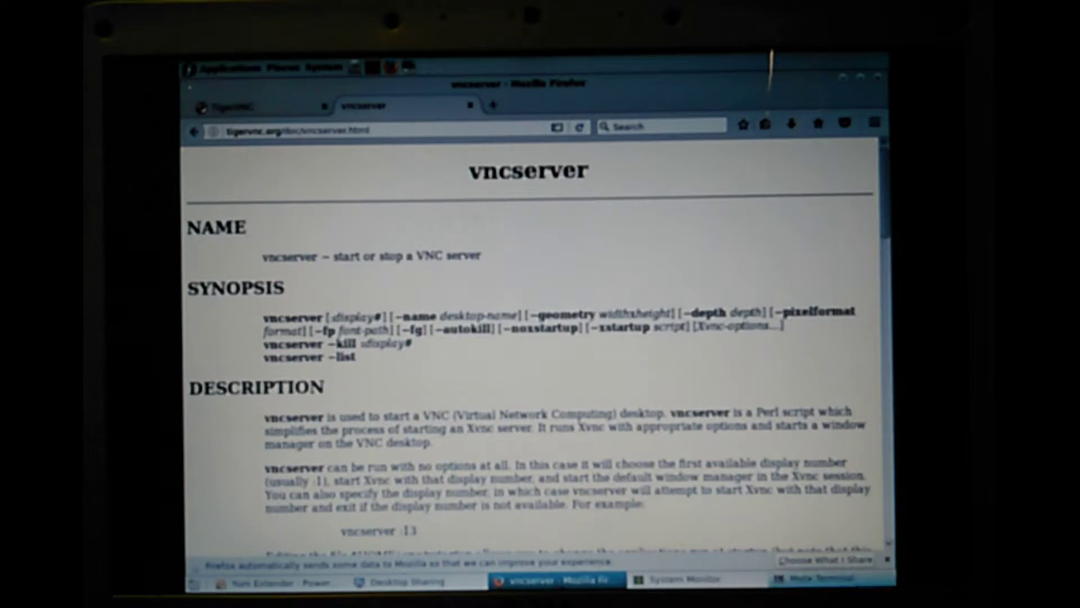
- Bring up System Monitor on the laptop, view its system information and examine the list of running processes
{"action": "left_click", "coordinate": [713, 585]}
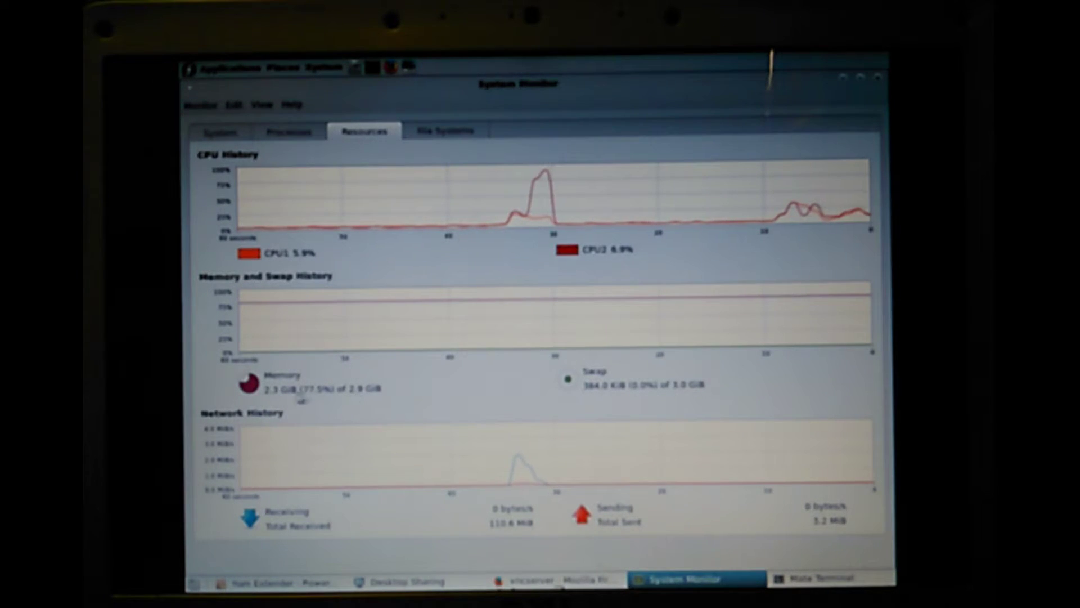
{"action": "left_click", "coordinate": [228, 135]}
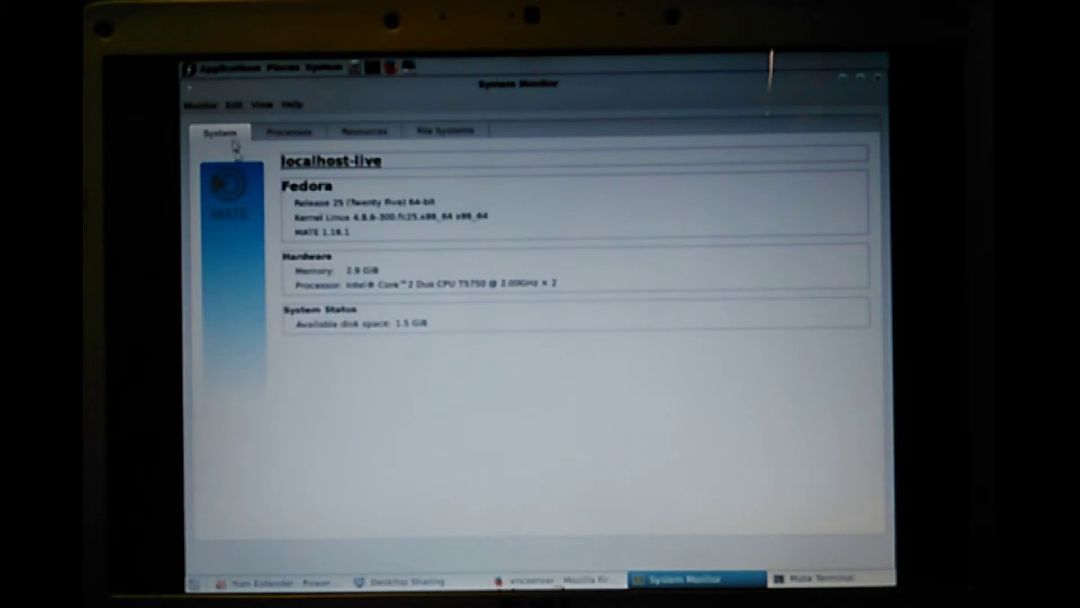
{"action": "left_click", "coordinate": [289, 133]}
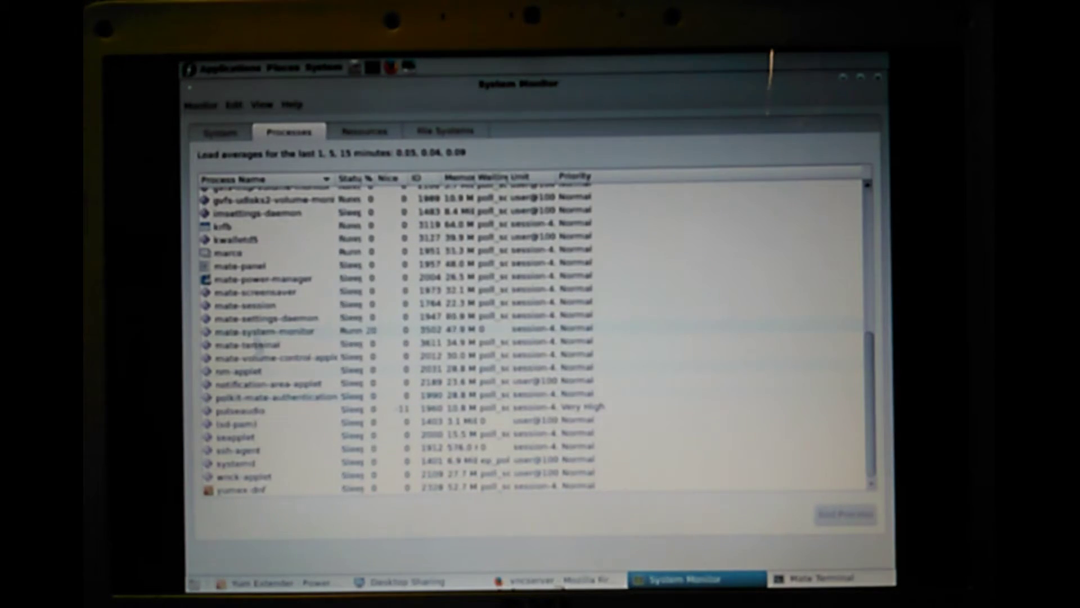
{"action": "left_click", "coordinate": [250, 226]}
{"action": "scroll", "coordinate": [274, 487], "scroll_direction": "up", "scroll_amount": 8}
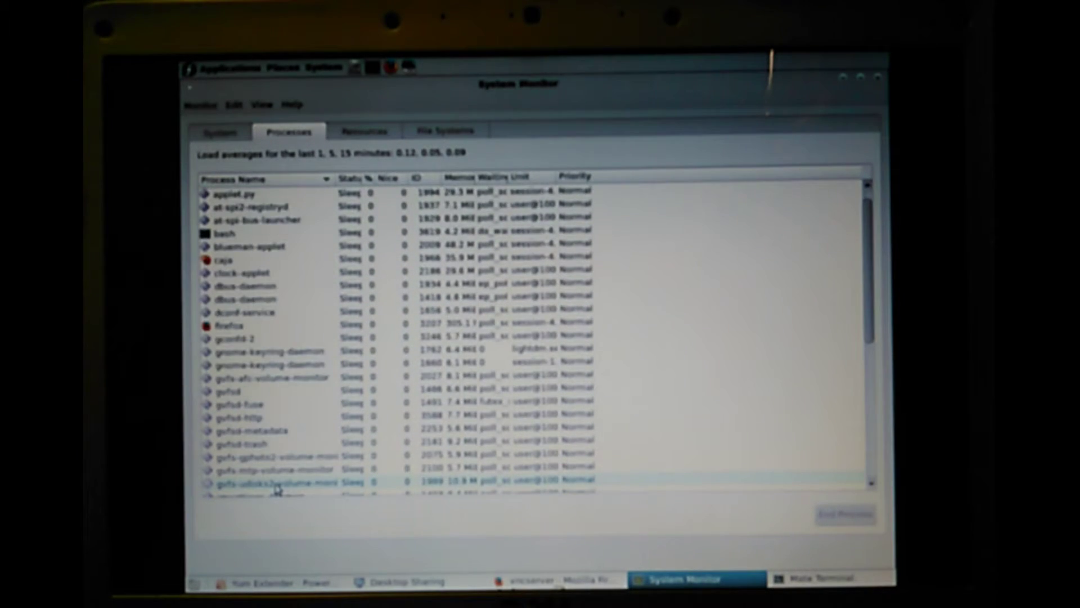
{"action": "scroll", "coordinate": [275, 487], "scroll_direction": "down", "scroll_amount": 6}
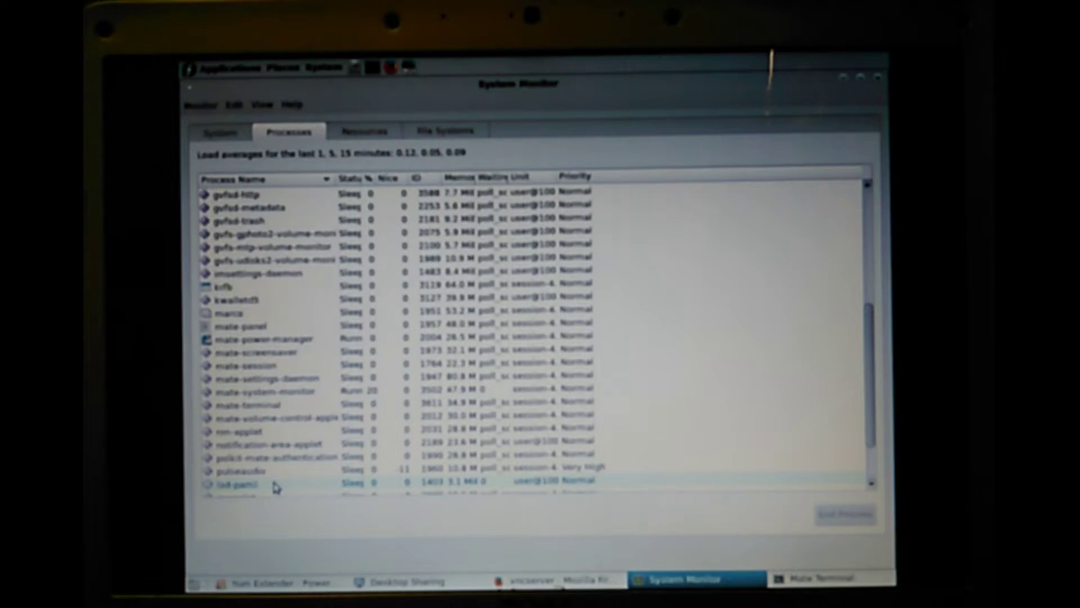
{"action": "scroll", "coordinate": [276, 487], "scroll_direction": "down", "scroll_amount": 2}
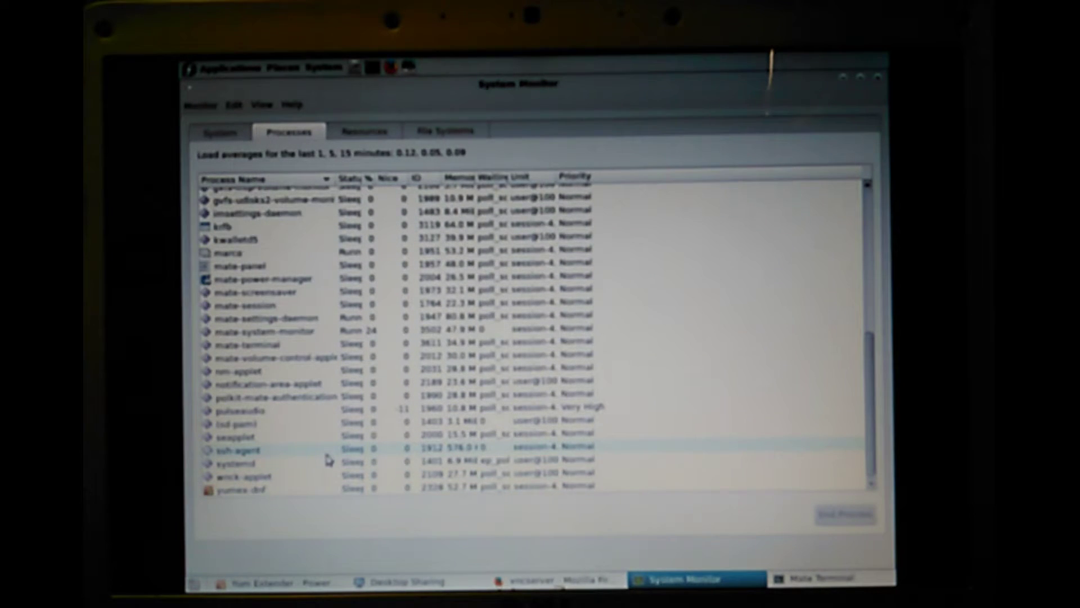